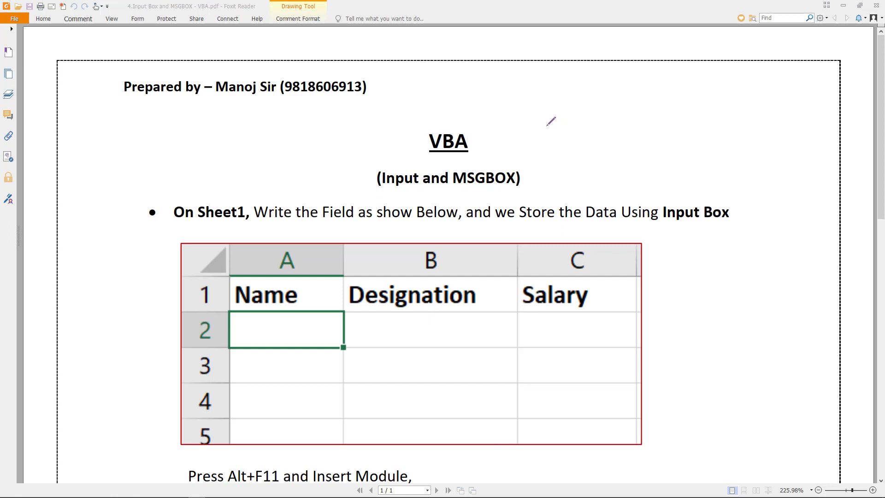
Underline the Input subtitle in red, then tick row 1 and the Name, Designation and Salary headers
drag(377, 194, 517, 190)
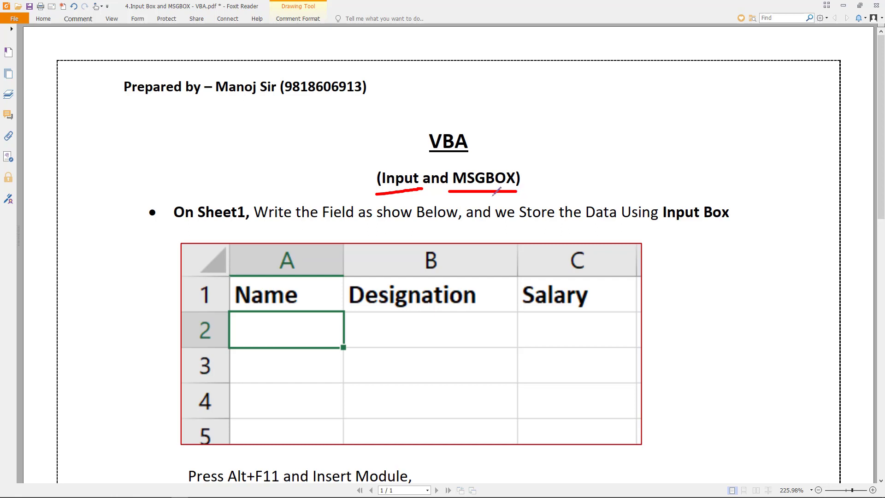
scroll(465, 182, down, 2)
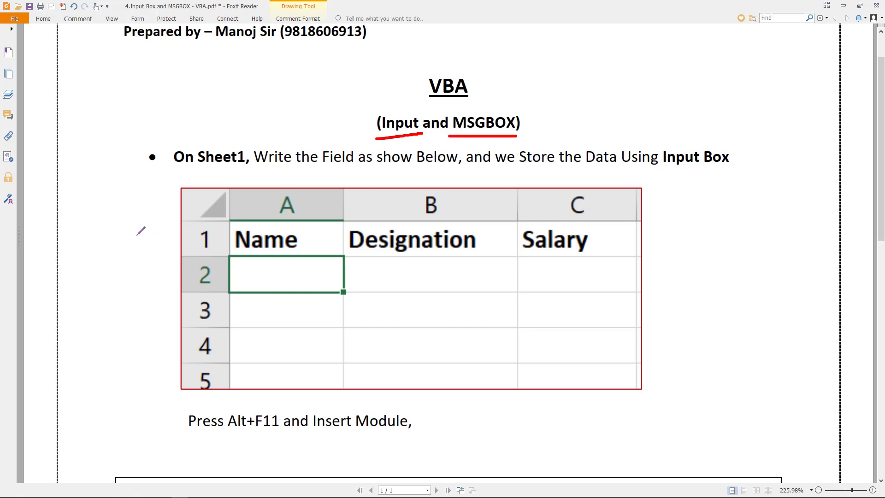
drag(133, 227, 187, 224)
drag(307, 235, 334, 225)
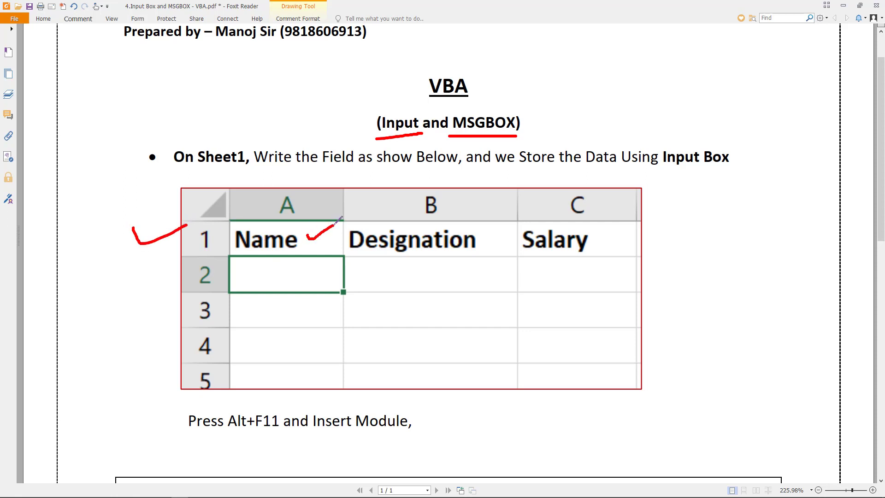
drag(487, 235, 512, 227)
drag(597, 240, 635, 226)
Tick the empty row-2 cells A2, B2 and C2 in the sample table
scroll(504, 320, down, 1)
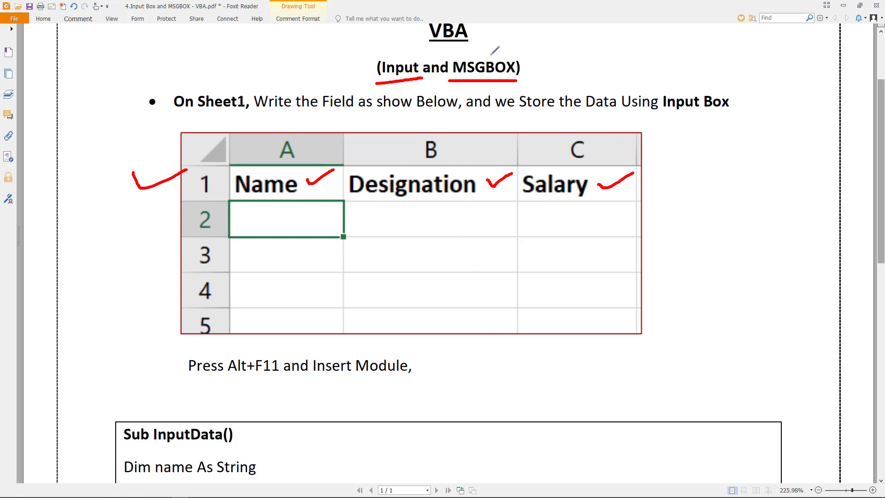
drag(258, 229, 297, 224)
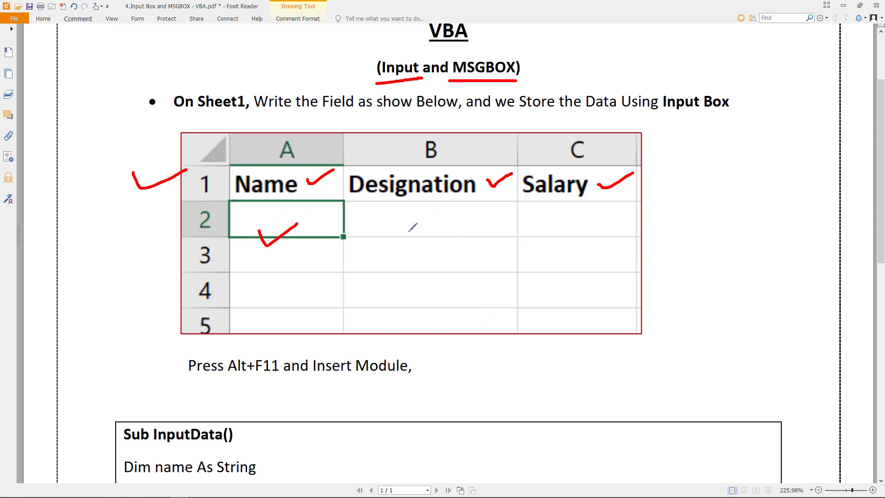
drag(407, 232, 443, 235)
drag(539, 226, 581, 220)
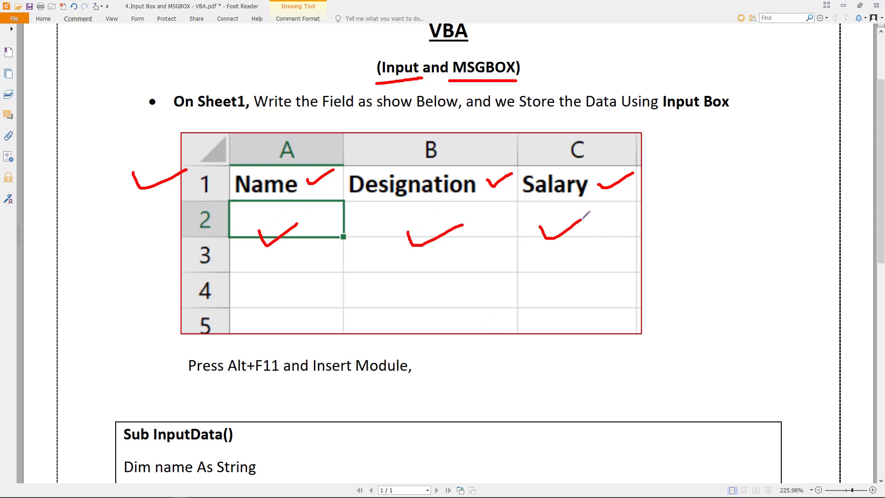
Underline the name, Desg and Sal variables and tick their Dim declarations
scroll(584, 245, down, 3)
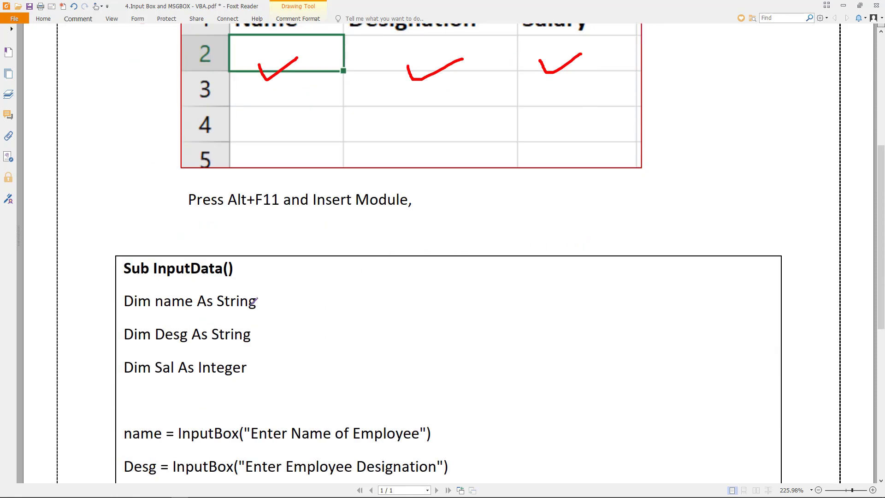
mouse_move(154, 317)
mouse_down()
mouse_move(263, 313)
mouse_move(316, 282)
mouse_up()
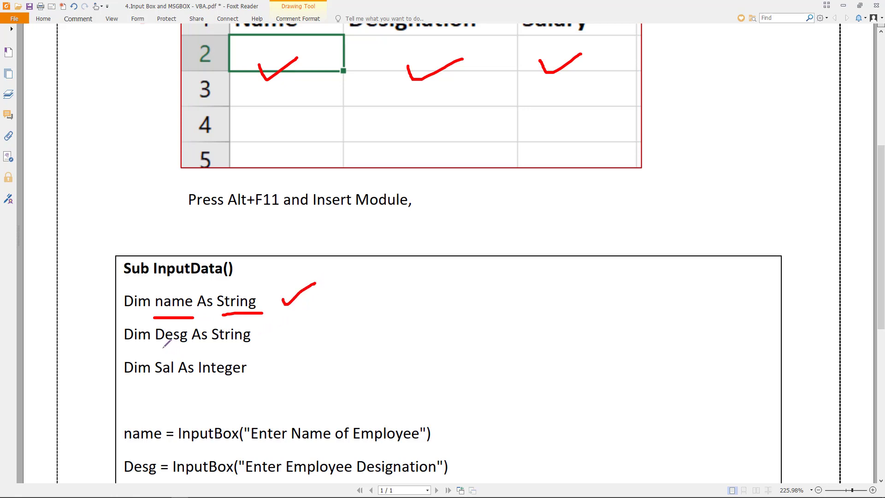
drag(159, 347, 192, 349)
drag(249, 343, 279, 329)
drag(151, 383, 178, 383)
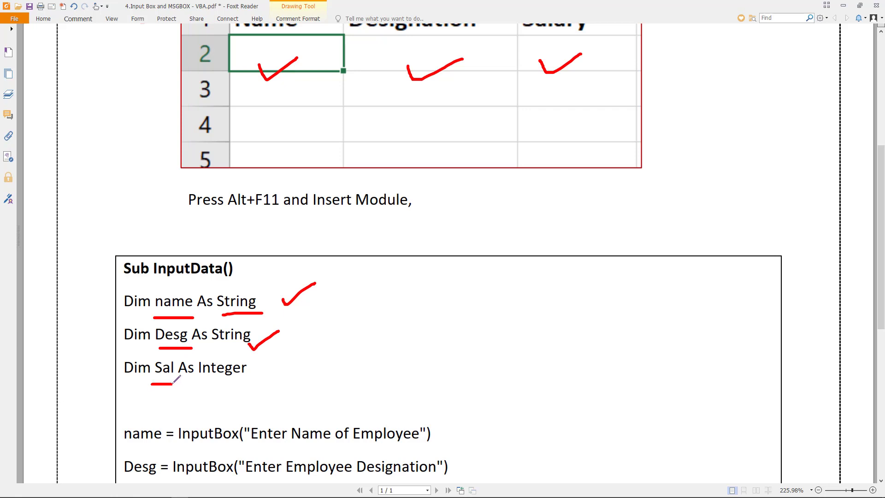
drag(238, 377, 269, 367)
Underline InputBox and the Name, Designation and Salary prompts, adding an arrow at the prompt text
scroll(575, 369, down, 2)
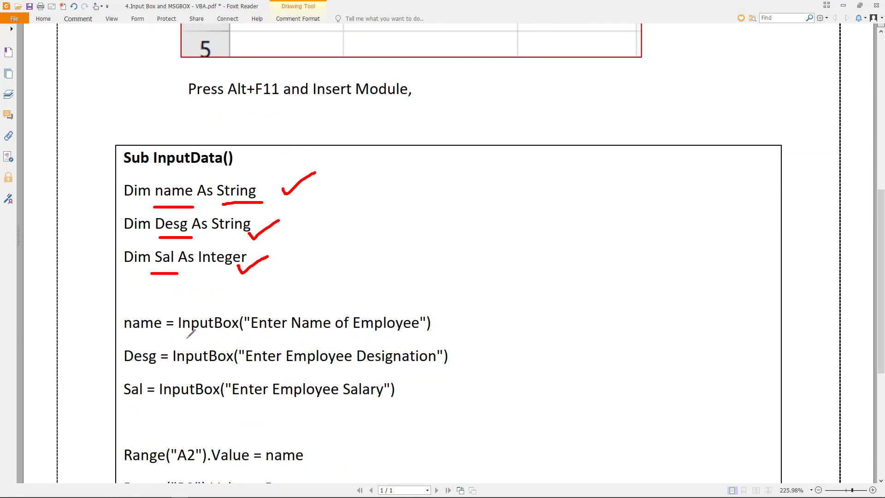
drag(185, 338, 423, 333)
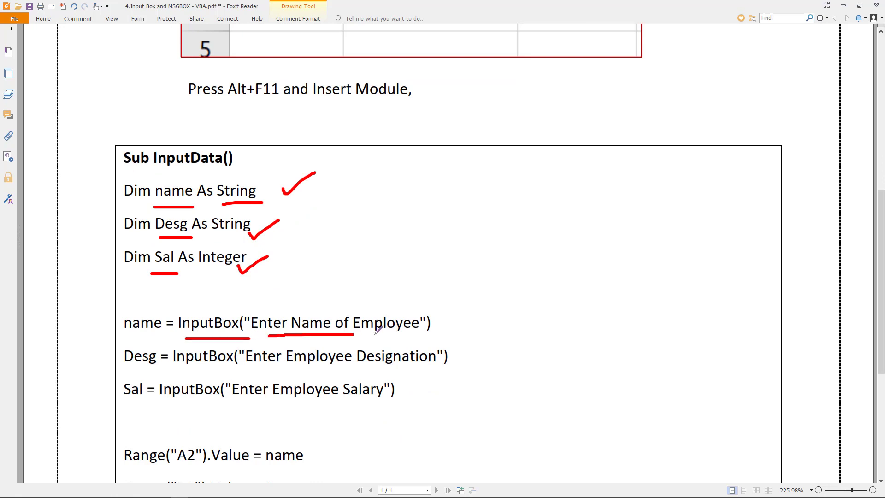
mouse_move(397, 278)
mouse_down()
mouse_move(377, 308)
mouse_move(395, 298)
mouse_up()
drag(260, 367, 421, 368)
mouse_move(460, 323)
mouse_down()
mouse_move(423, 343)
mouse_move(450, 340)
mouse_up()
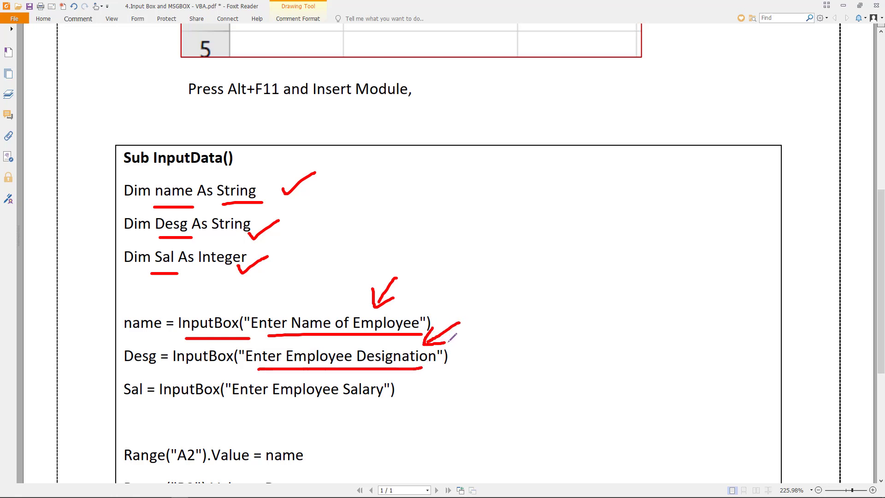
drag(242, 406, 371, 399)
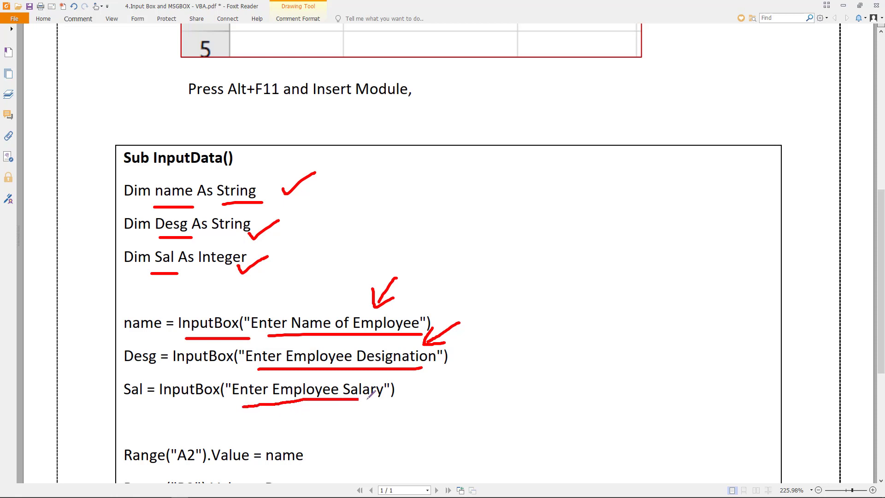
Underline name, Desg and Sal receiving the inputs and draw an arrow at the String type
drag(121, 342, 156, 338)
drag(124, 366, 155, 364)
drag(123, 404, 143, 402)
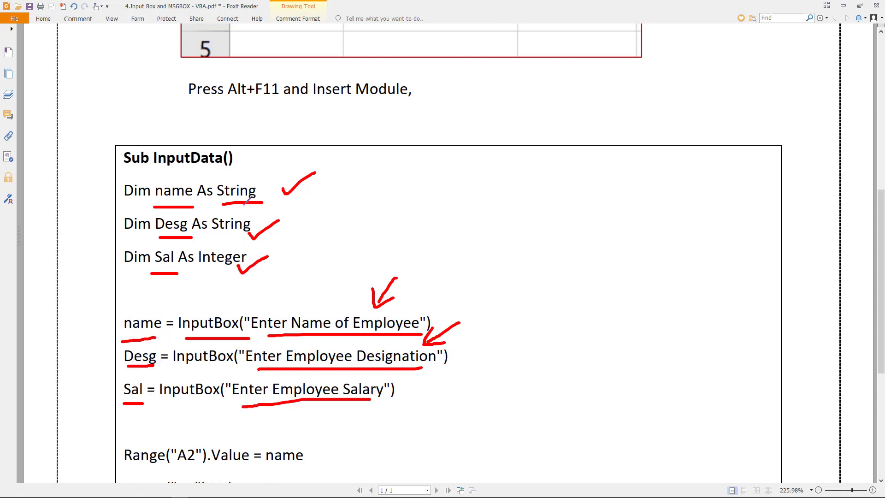
mouse_move(256, 152)
mouse_down()
mouse_move(248, 179)
mouse_move(260, 175)
mouse_up()
Underline the variables and Range("A2"), ("B2"), ("C2").Value in the assignment lines
scroll(282, 179, down, 3)
scroll(295, 276, down, 1)
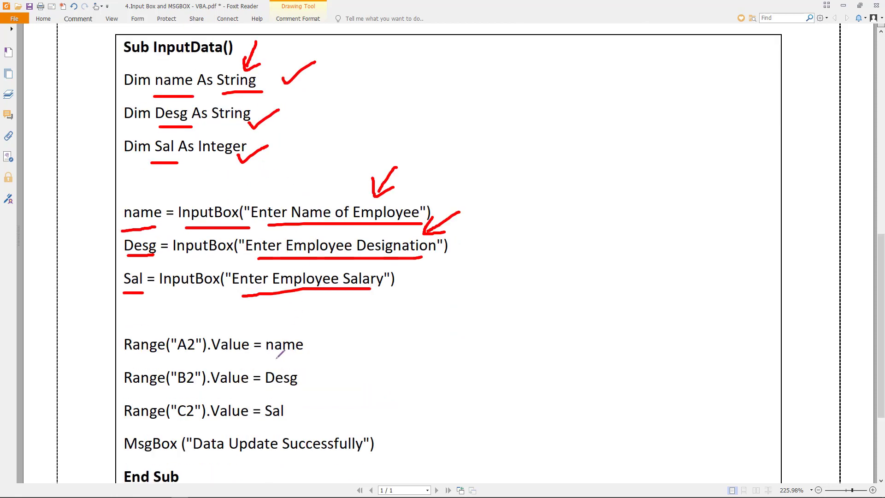
drag(261, 358, 306, 357)
drag(275, 389, 311, 385)
drag(261, 421, 298, 423)
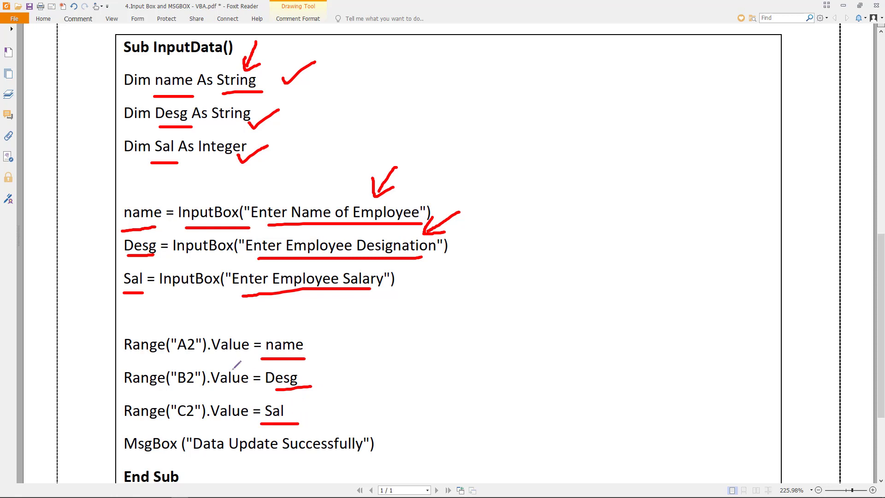
drag(243, 362, 135, 363)
drag(233, 389, 146, 395)
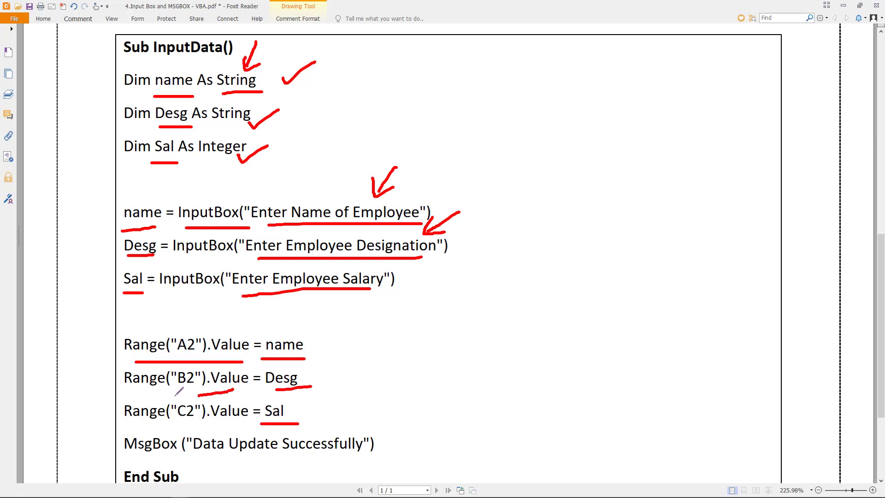
drag(232, 420, 136, 422)
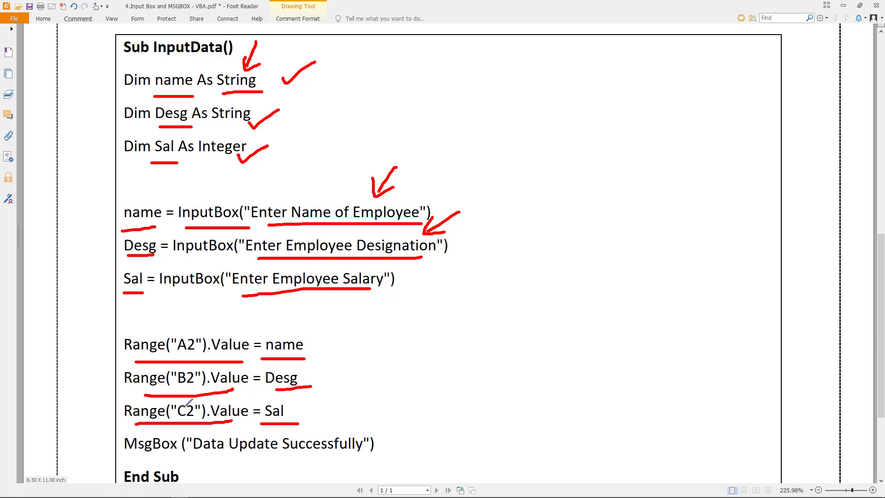
Underline the MsgBox success message line and draw a red arrow pointing at it
drag(300, 334, 181, 319)
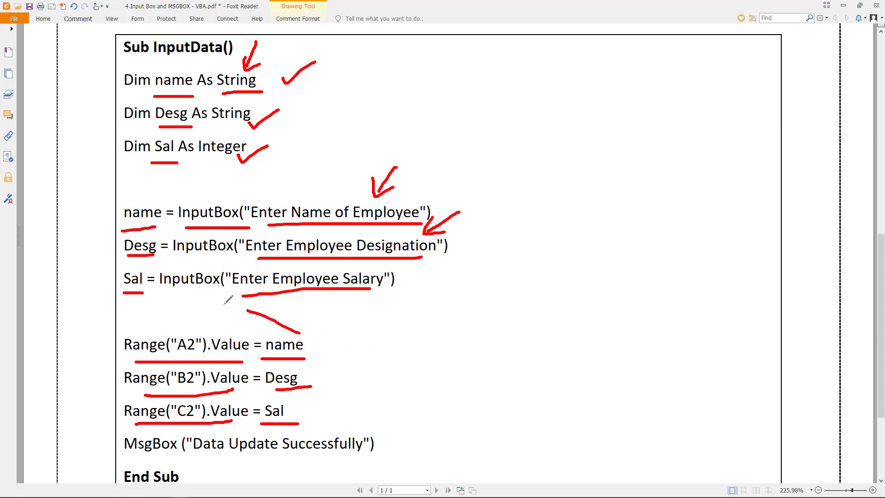
scroll(350, 335, down, 2)
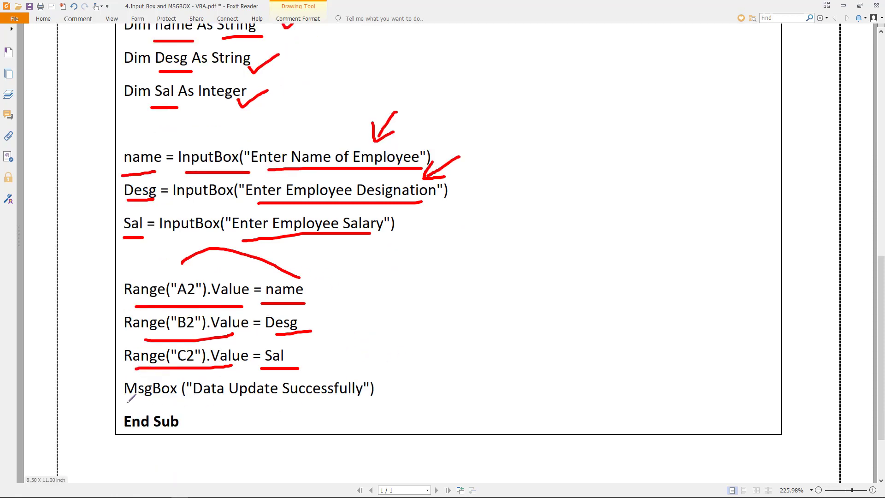
drag(124, 402, 387, 400)
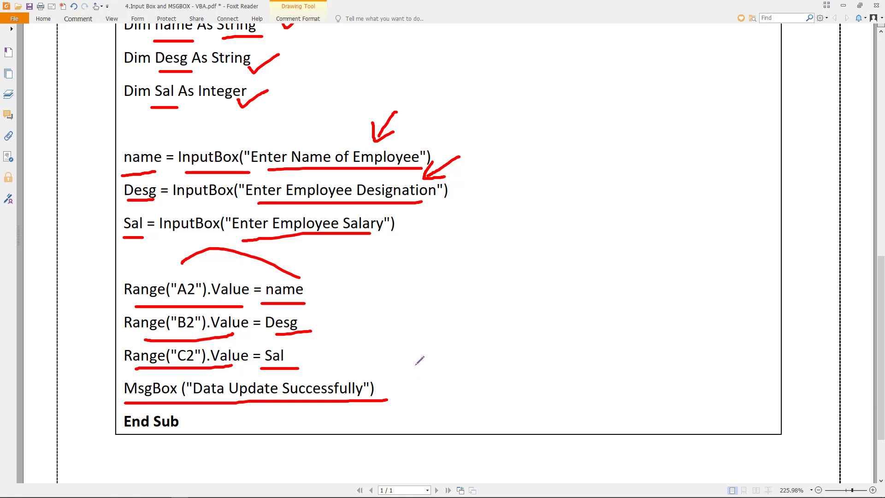
mouse_move(404, 347)
mouse_down()
mouse_move(355, 376)
mouse_move(390, 375)
mouse_up()
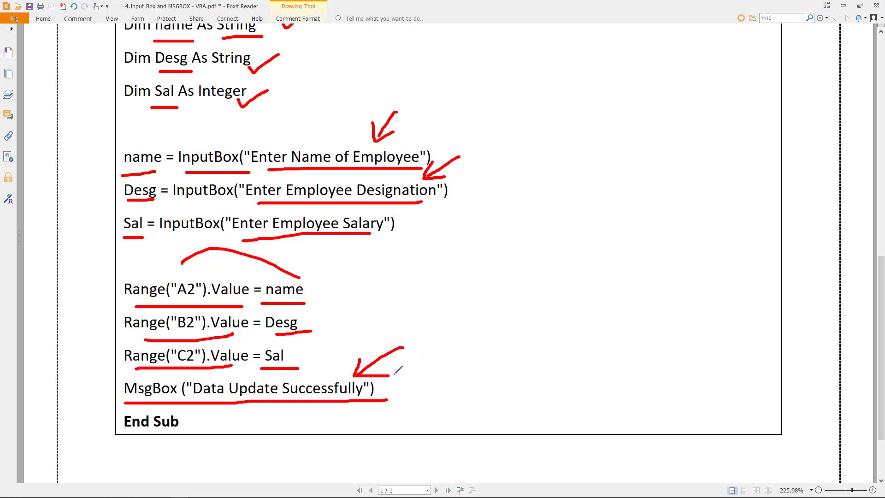
Scroll up and down through the PDF to review the annotated InputData example
scroll(397, 369, down, 3)
scroll(397, 370, up, 6)
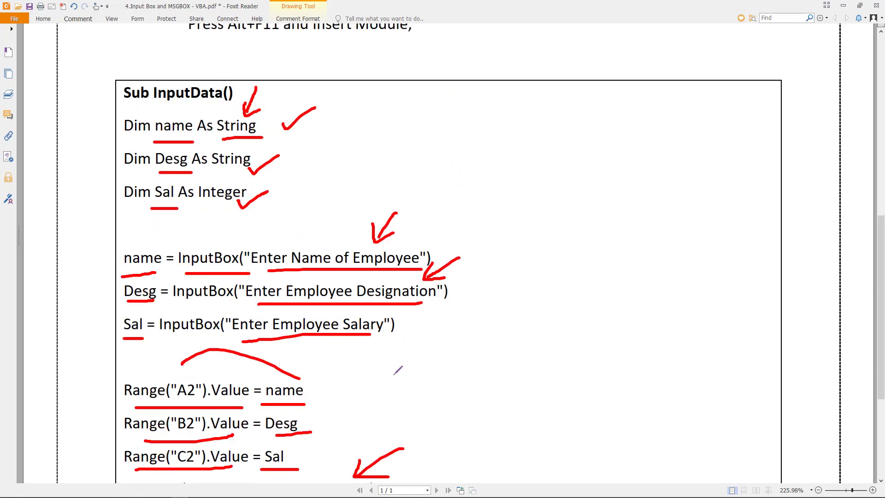
scroll(398, 370, up, 4)
scroll(397, 369, up, 3)
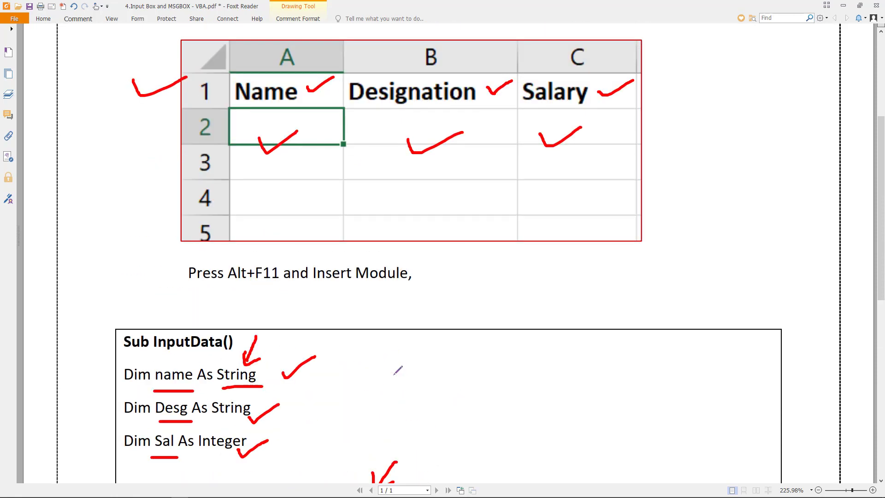
scroll(398, 369, up, 4)
scroll(397, 370, up, 1)
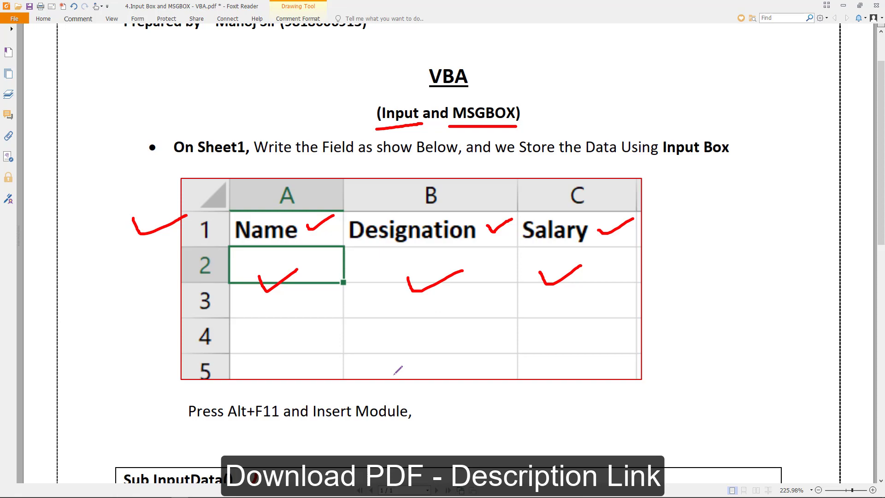
scroll(398, 370, down, 2)
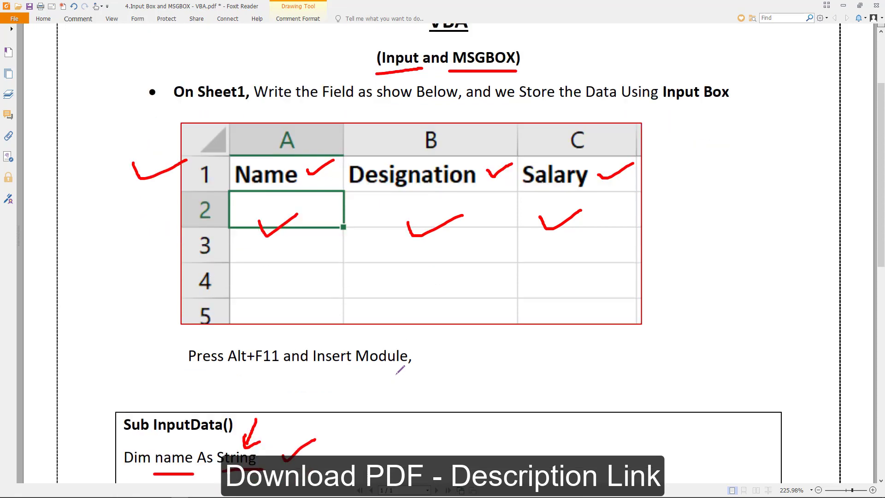
scroll(401, 368, down, 2)
scroll(405, 366, down, 3)
scroll(381, 310, down, 4)
scroll(375, 302, down, 3)
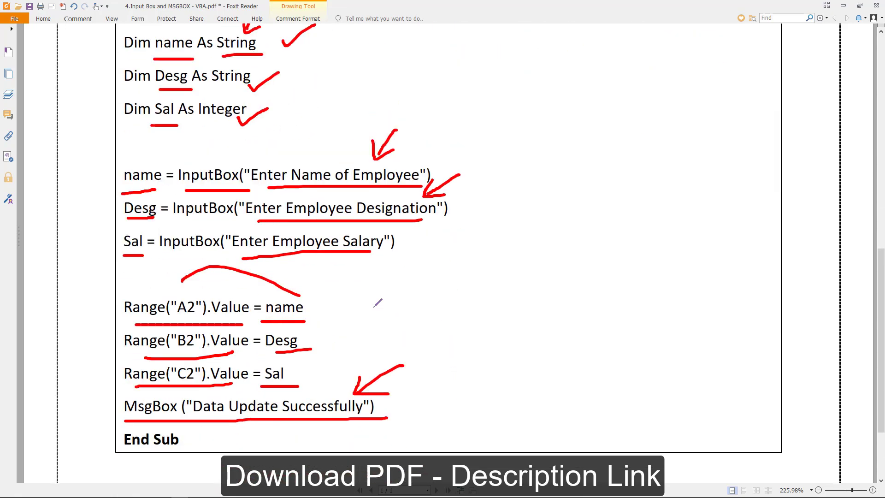
scroll(375, 302, up, 3)
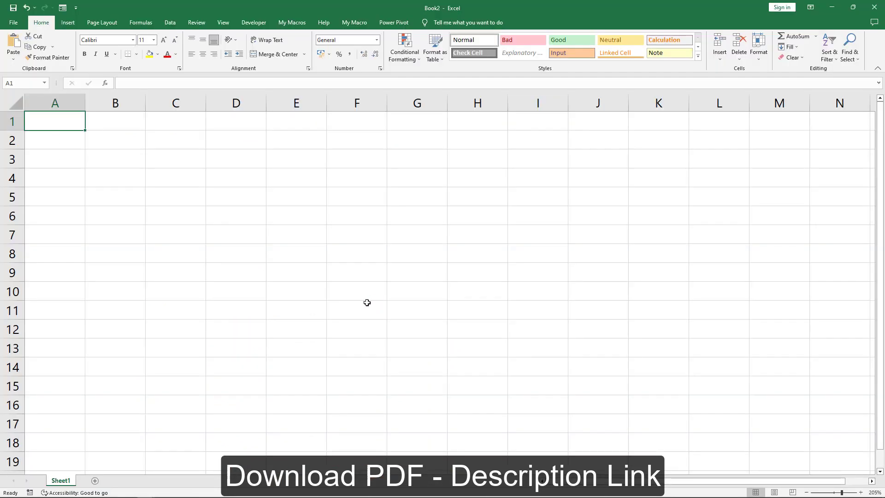
Select cell B5 in the blank Book2 sheet and open the VBA editor with Alt+F11
click(140, 196)
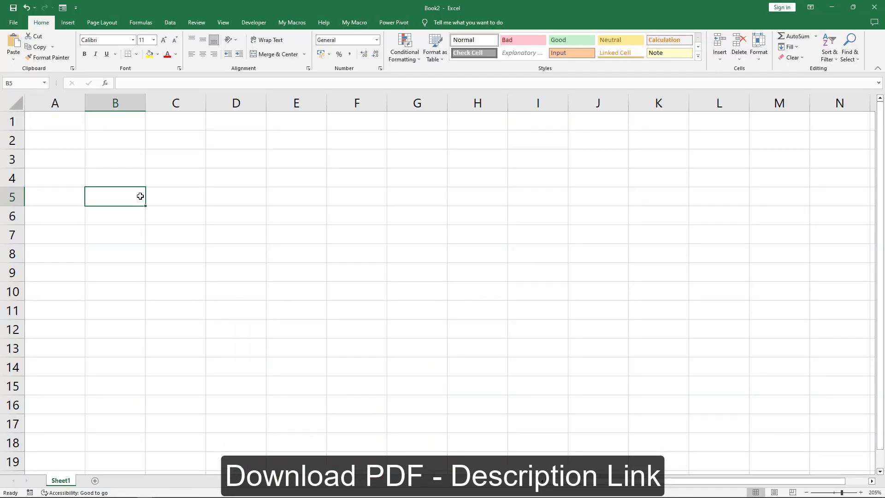
key(alt+F11)
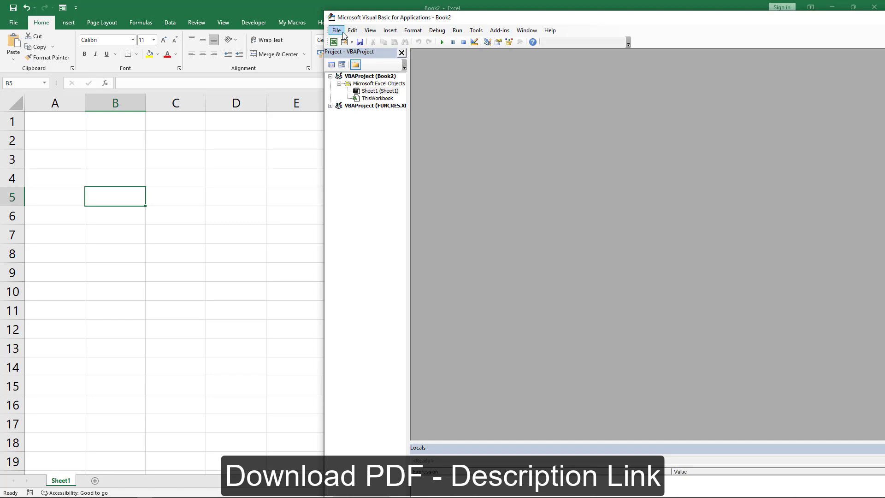
Insert Module1 and create an empty Sub inputdata() procedure with its End Sub
click(390, 31)
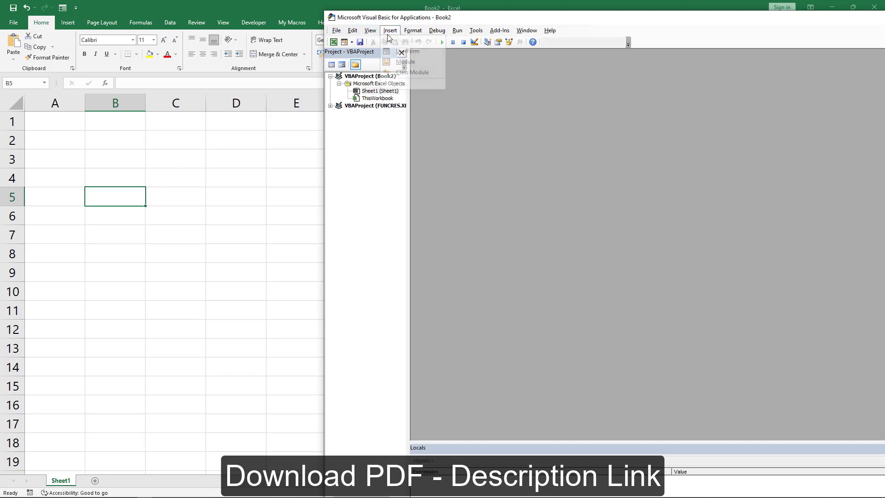
click(401, 64)
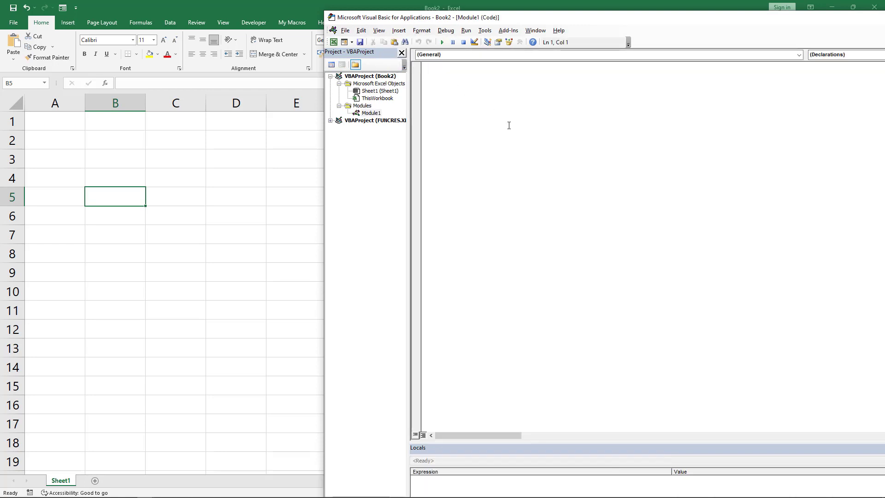
text(s)
text(su)
text(b )
text(inpu)
text(tdata)
key(Return)
key(Return)
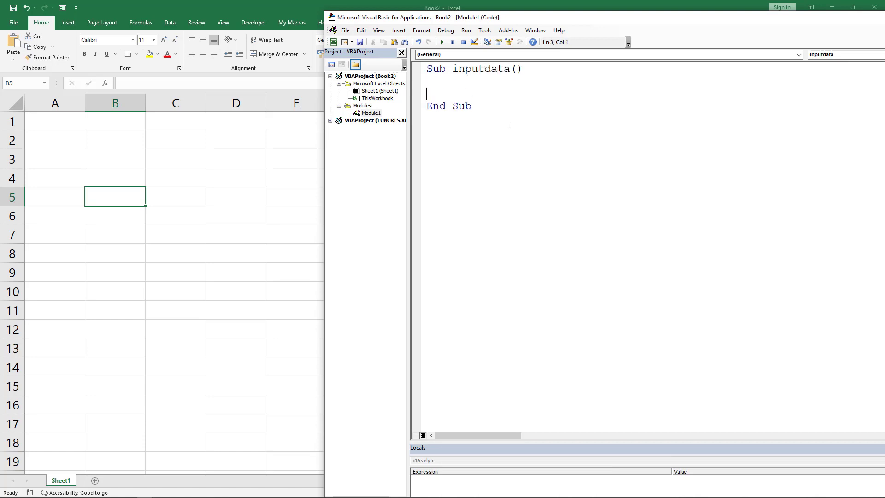
Write Range("A1").Select, then begin Range("A1").Value = Name on the next line
text(range)
text(("A)
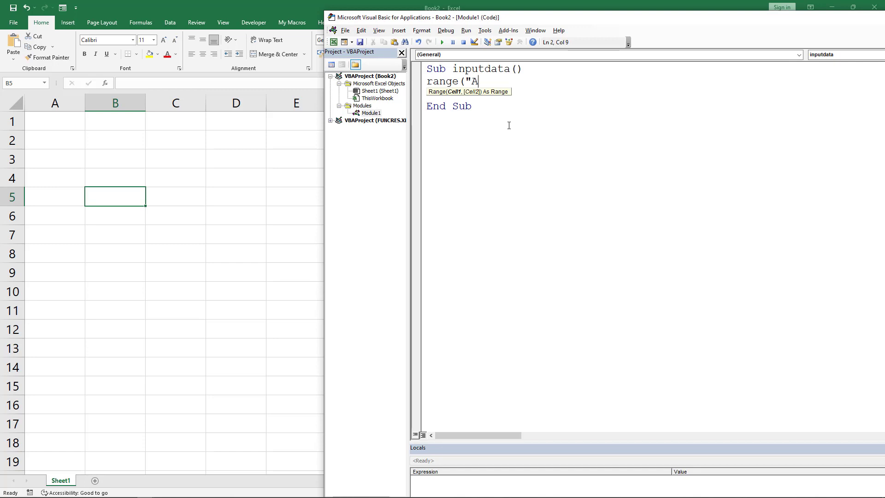
text(1")
text().selec)
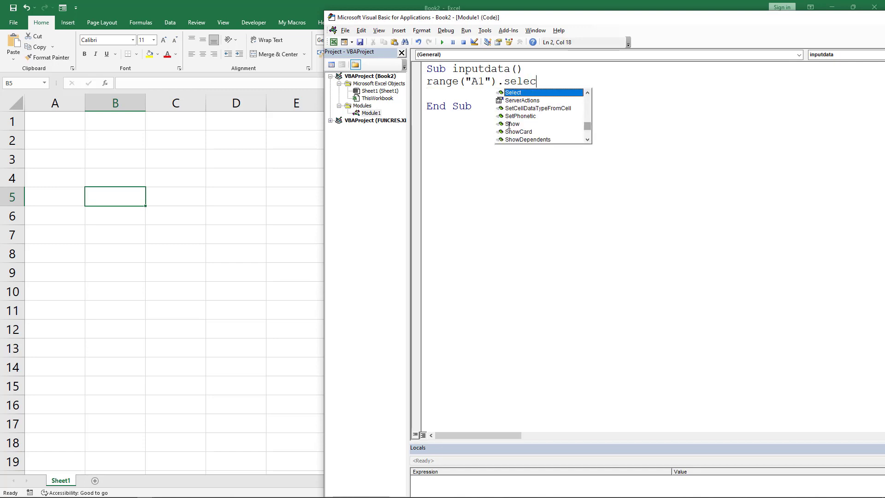
key(Return)
text(range)
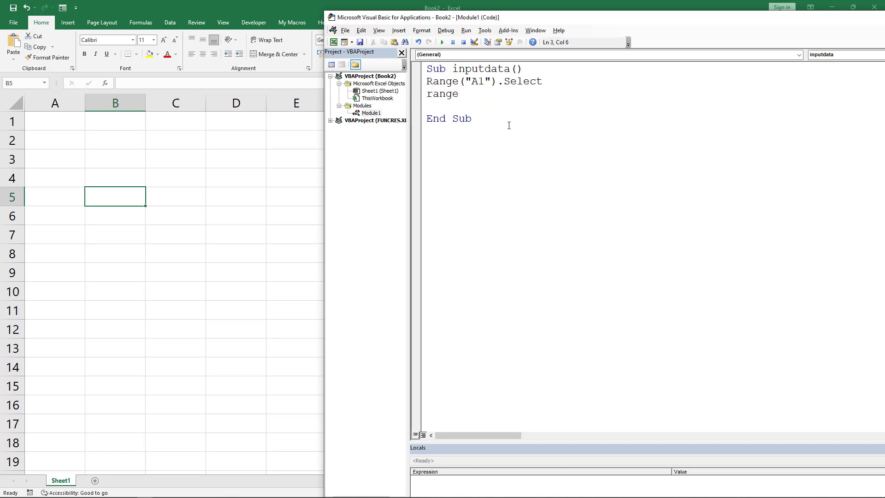
text(()
text(A)
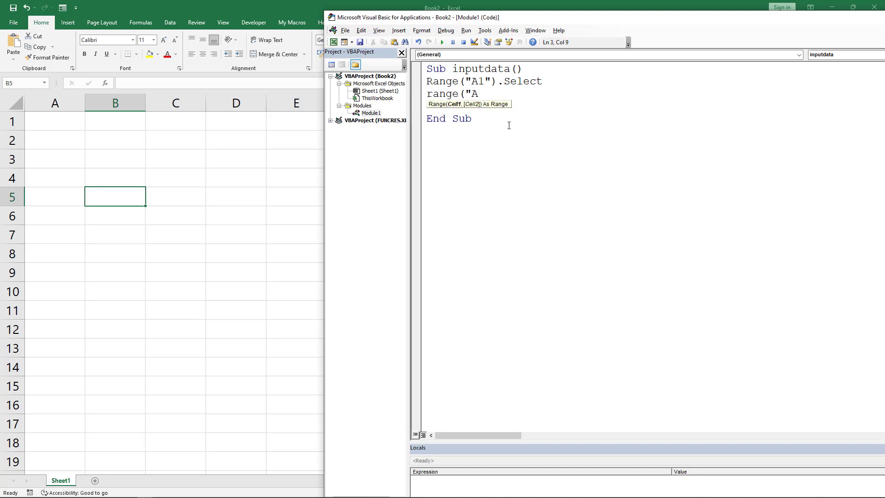
text(1").)
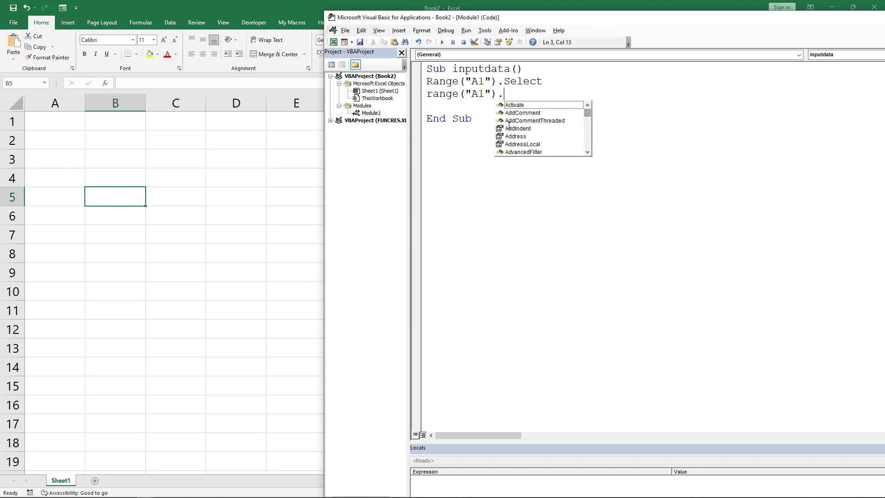
text(vale)
key(BackSpace)
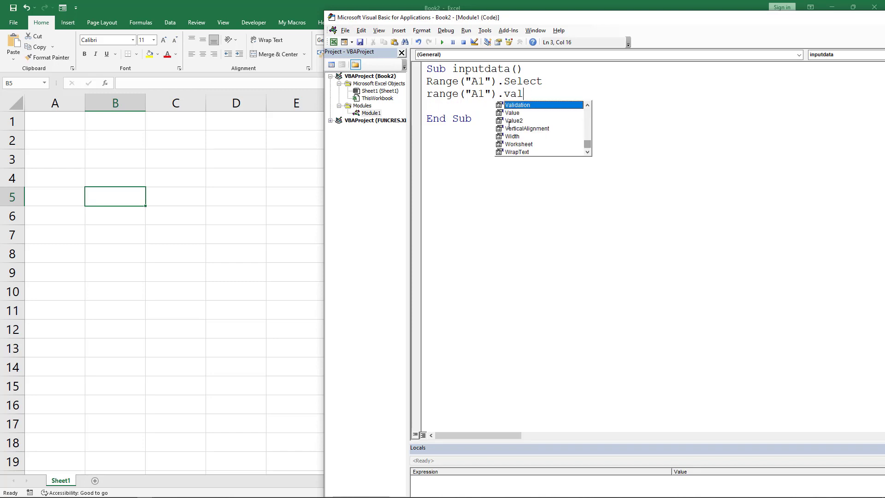
text(u)
key(Tab)
Finish the A1 value line as = "Name" and copy both A1 Range lines
text(= )
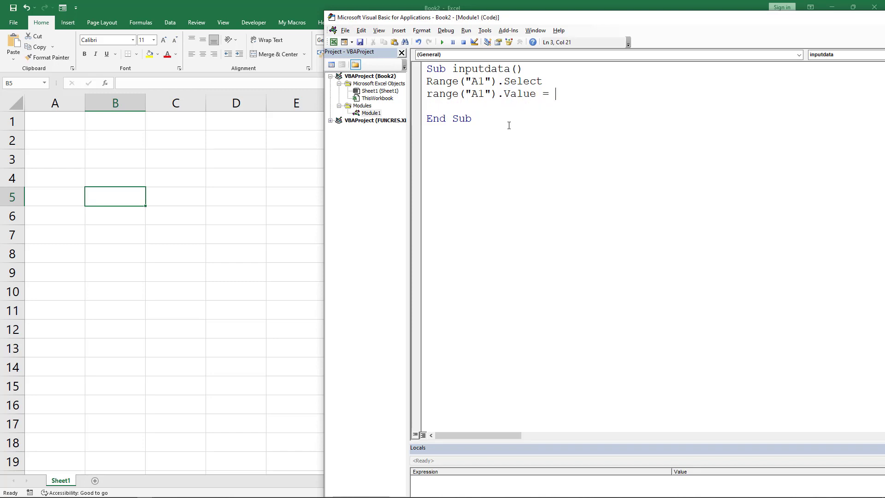
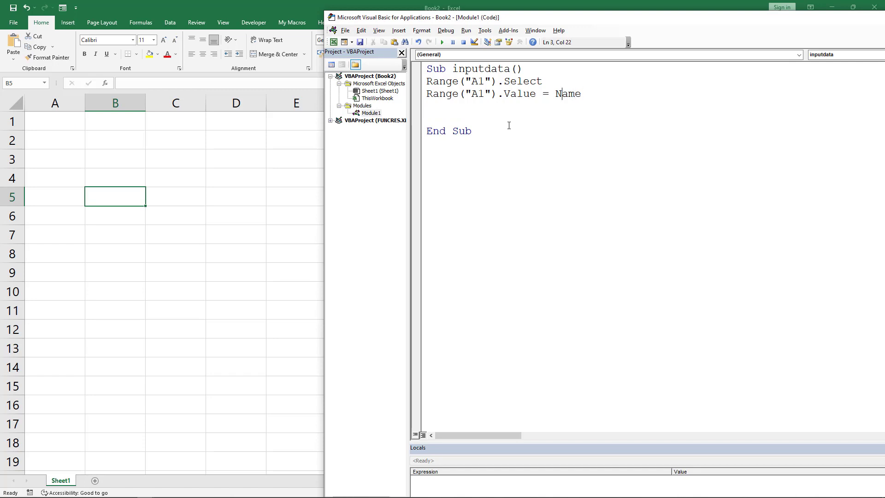
Write Range("A1").Select, then begin Range("A1").Value = Name on the next line
Finish the A1 value line as = "Name" and copy both A1 Range lines
text(")
text(")
key(Return)
key(shift+Up)
key(shift+Up)
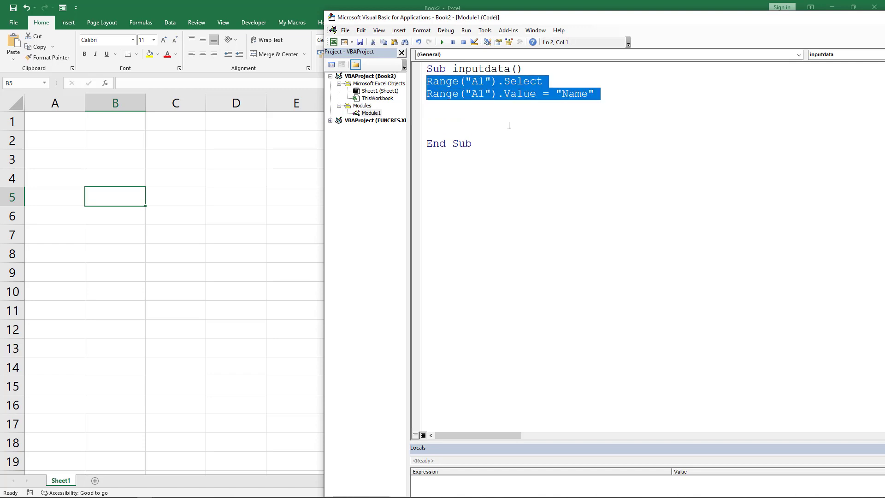
key(ctrl+c)
Paste the copied A1 lines below a blank line and erase Name from the copied value
click(509, 125)
key(Return)
key(ctrl+v)
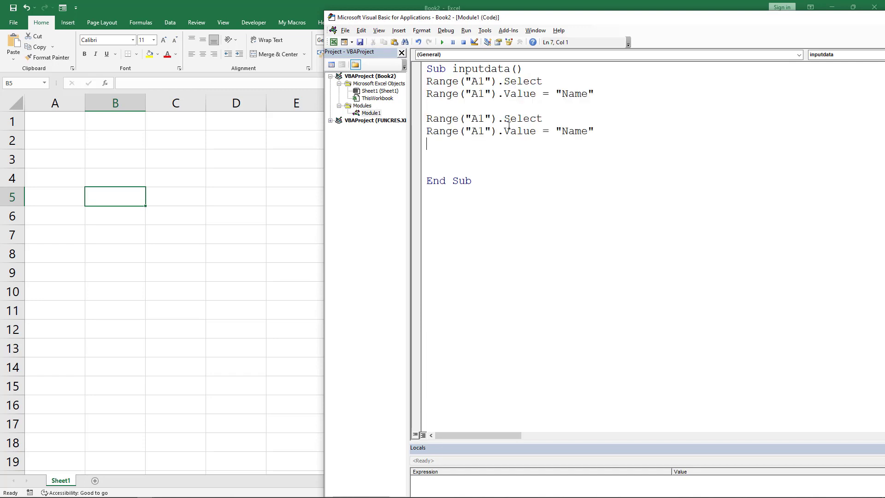
key(BackSpace)
key(BackSpace)
key(BackSpace)
key(BackSpace)
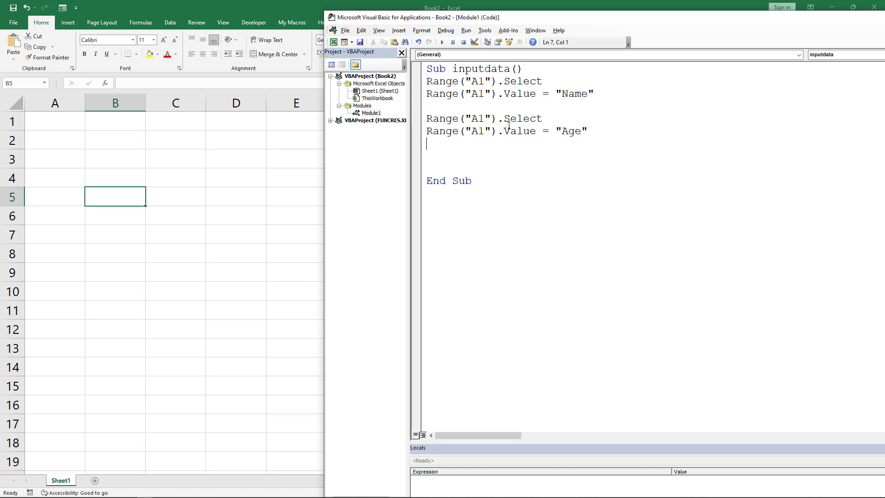
Paste a third copy of the header code and point the second block at B1
key(Return)
text(Range("A1").Select Range("A1").Value = "Name")
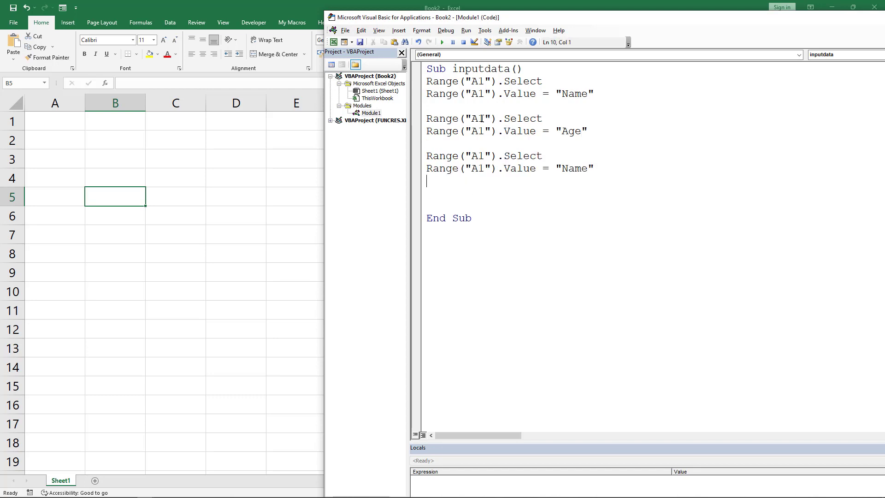
drag(479, 118, 471, 118)
text(V)
key(Down)
key(BackSpace)
text(B)
key(Up)
key(BackSpace)
text(B)
Point the third block at C1 and change its header value from Name to city
key(Down)
key(BackSpace)
text(C)
key(Down)
key(BackSpace)
text(C)
double_click(574, 168)
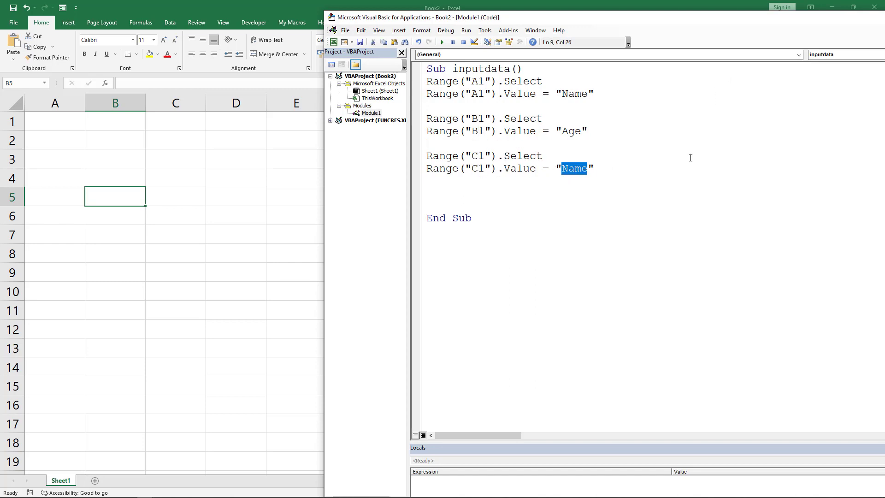
text(city)
Under Sub inputdata(), declare name As String and age As Integer
key(Return)
text(dim)
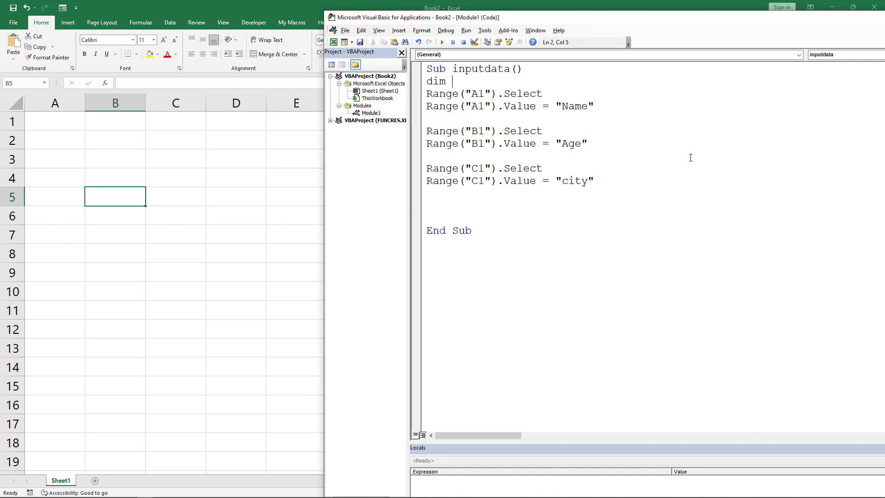
text( name as string)
key(Return)
text(age)
key(BackSpace)
key(BackSpace)
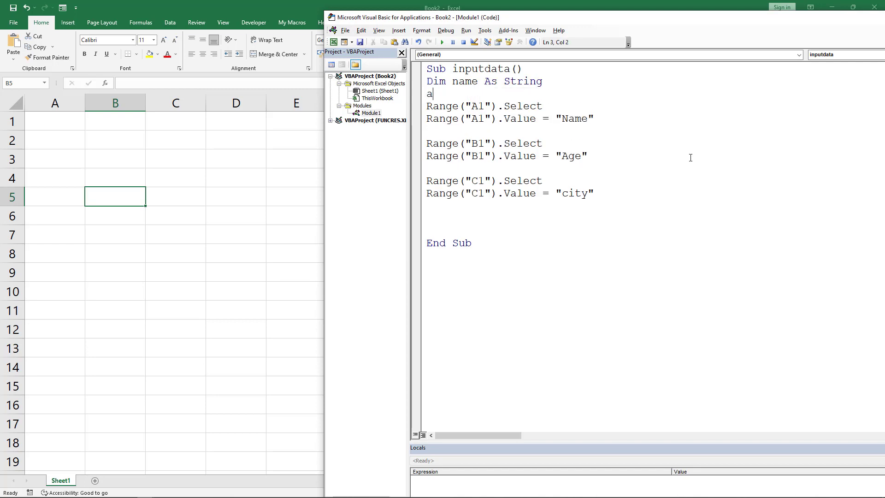
text(dd)
key(BackSpace)
key(BackSpace)
key(BackSpace)
text(dim ag)
text(e as)
key(BackSpace)
key(BackSpace)
text(as inte)
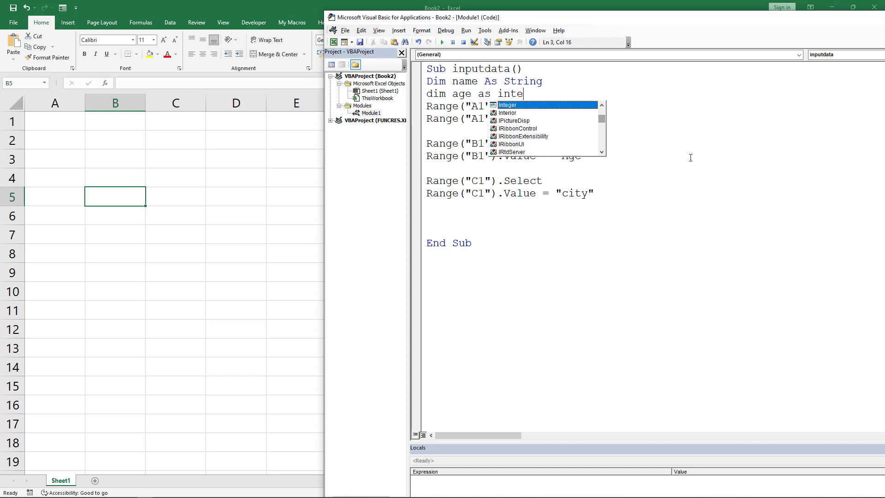
key(Return)
Declare city As String and leave a blank line after the declarations
text(cot)
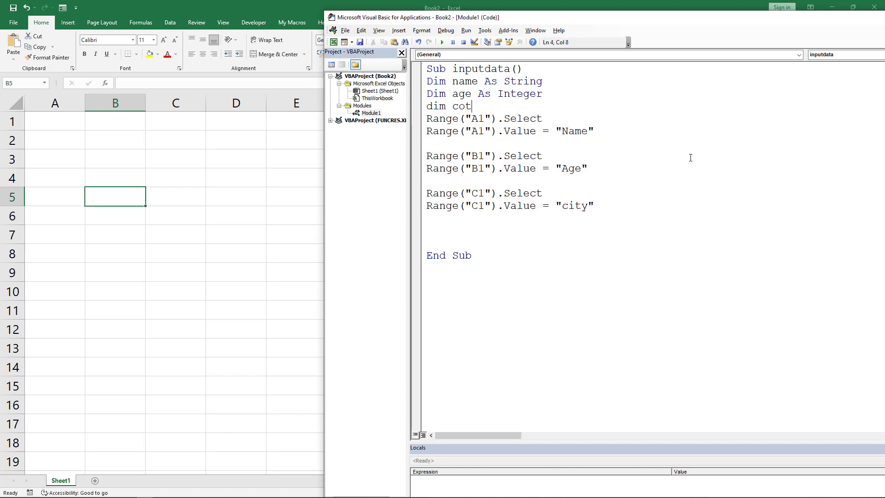
key(BackSpace)
key(BackSpace)
text(ity )
text(as str)
key(Tab)
key(Return)
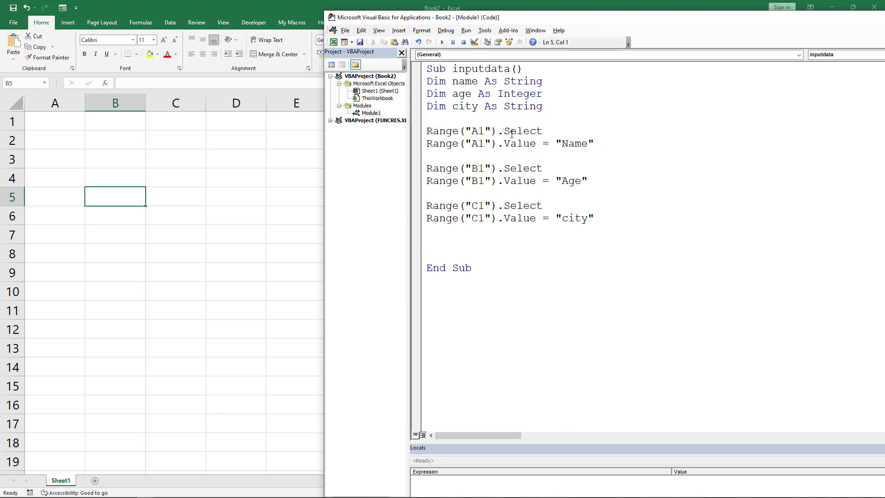
Show the Locals window from the View menu as a floating pane beside the code
click(378, 30)
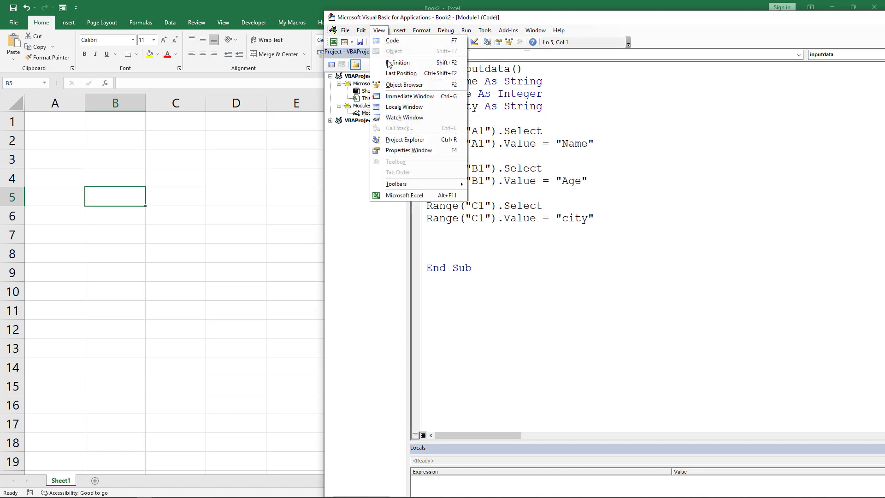
click(401, 110)
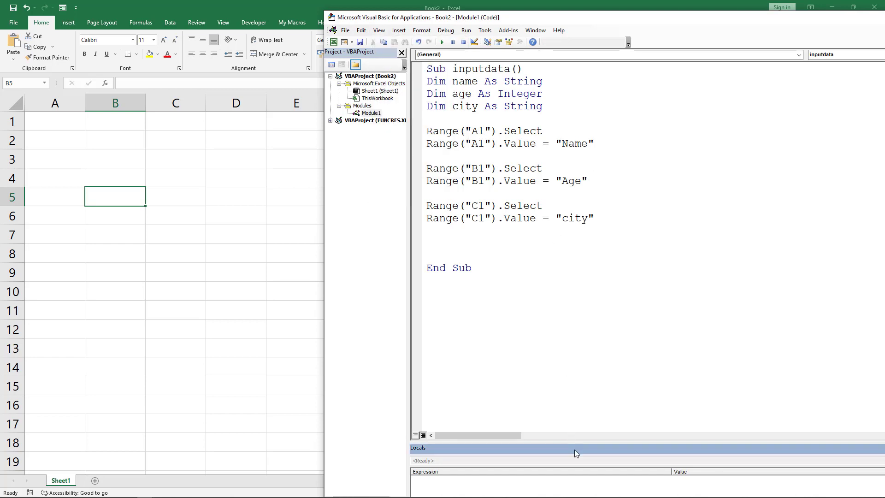
drag(725, 211, 736, 158)
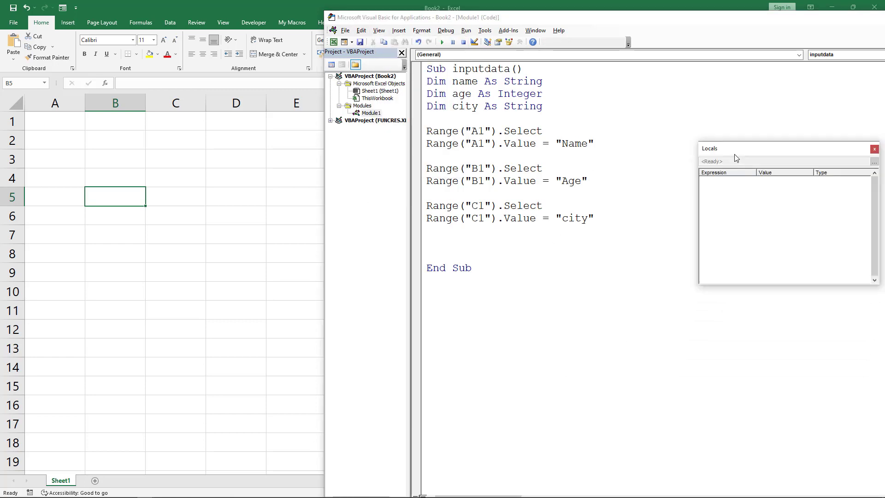
Step through inputdata with F8 until Name, Age and city fill A1:C1
key(F8)
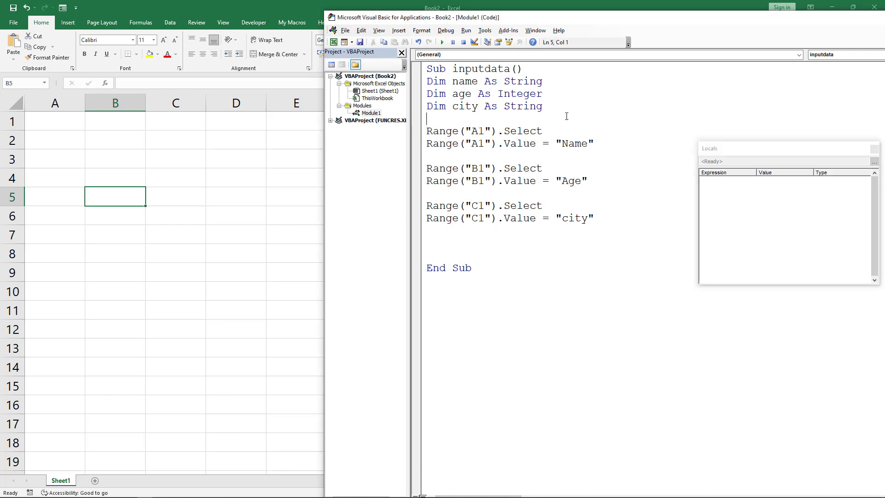
key(F8)
key(F8)
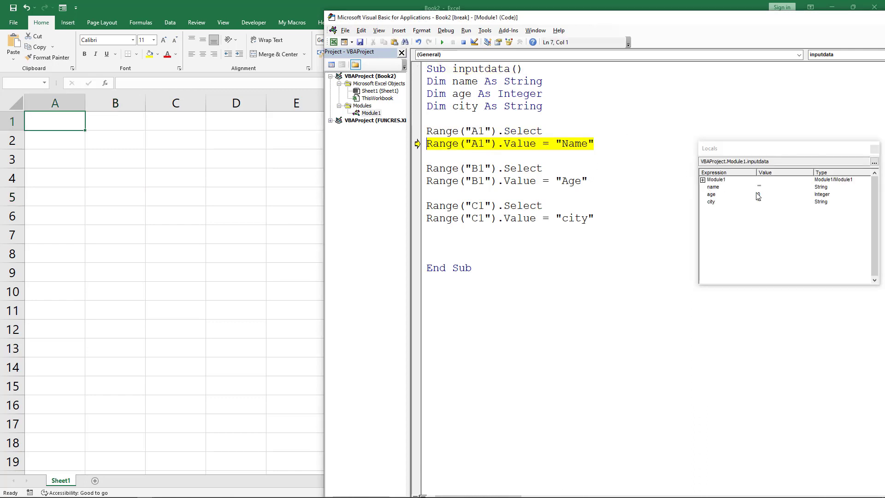
key(F8)
key(F8)
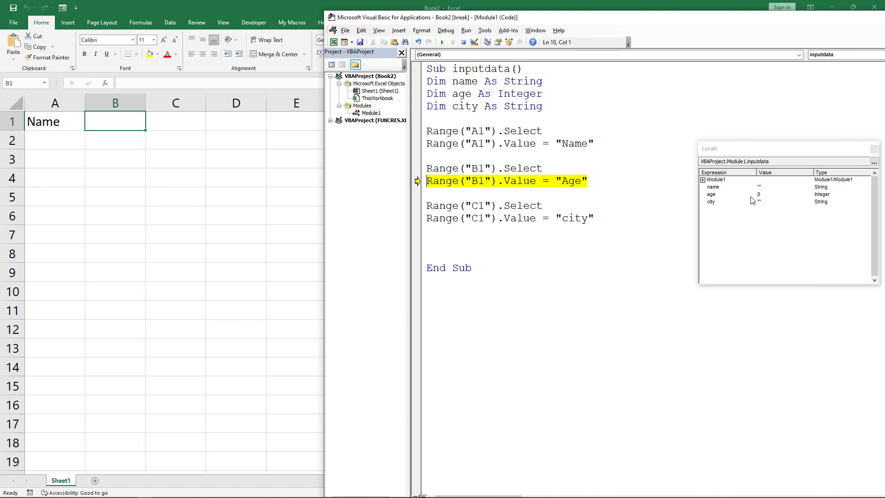
key(F8)
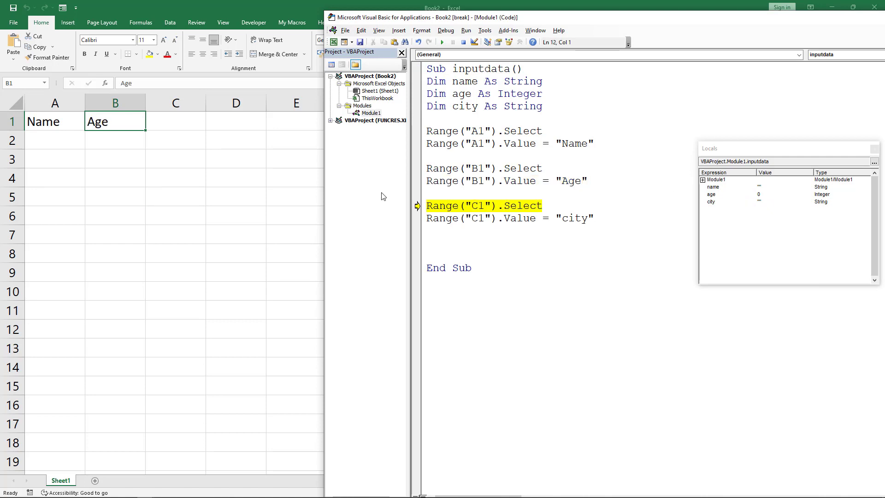
key(F8)
key(F8)
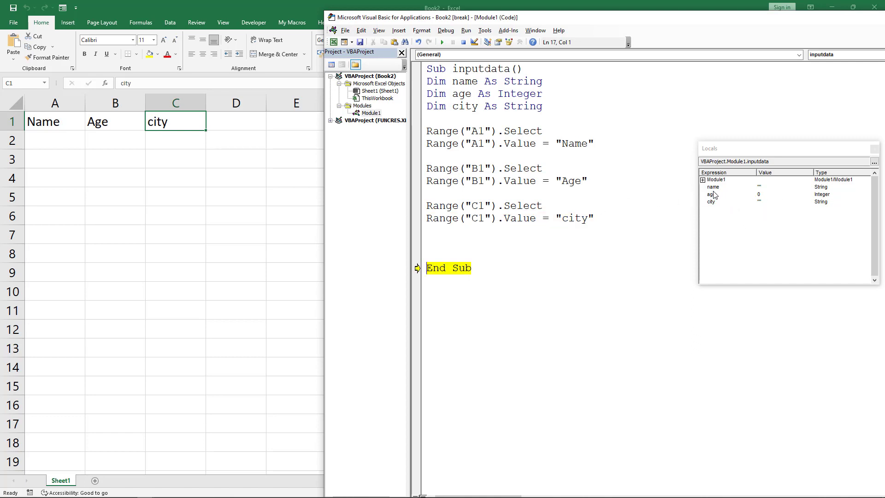
Add the prompt line name = inpubox("Enter Name") above End Sub
click(510, 251)
text(name= inp)
text(ubox(:En)
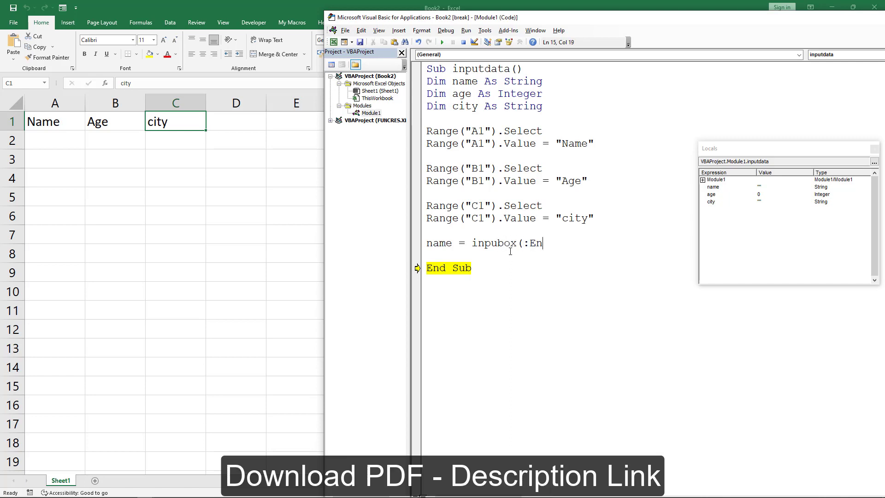
key(BackSpace)
key(BackSpace)
text("Enter)
text( Name"))
key(Return)
Paste two copies of the prompt line, assigning them to age and city
key(ctrl+v)
key(ctrl+v)
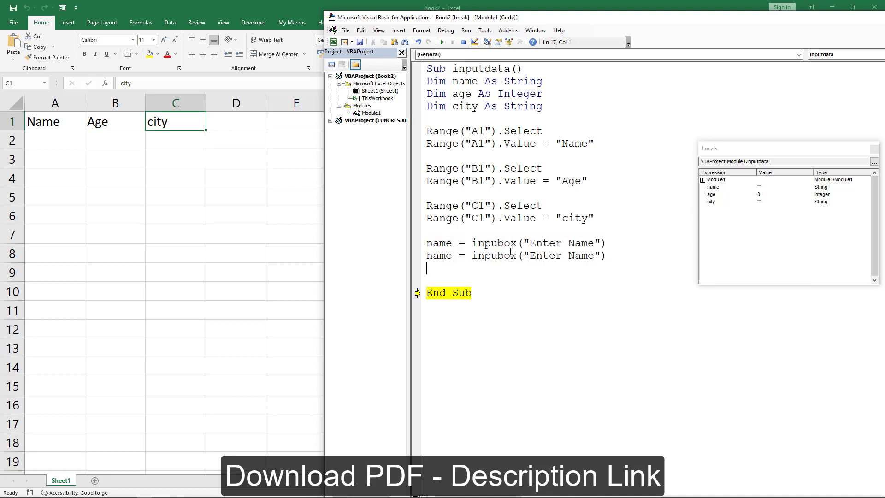
key(Return)
text(name = inpubox("Enter Name"))
double_click(438, 256)
text(a)
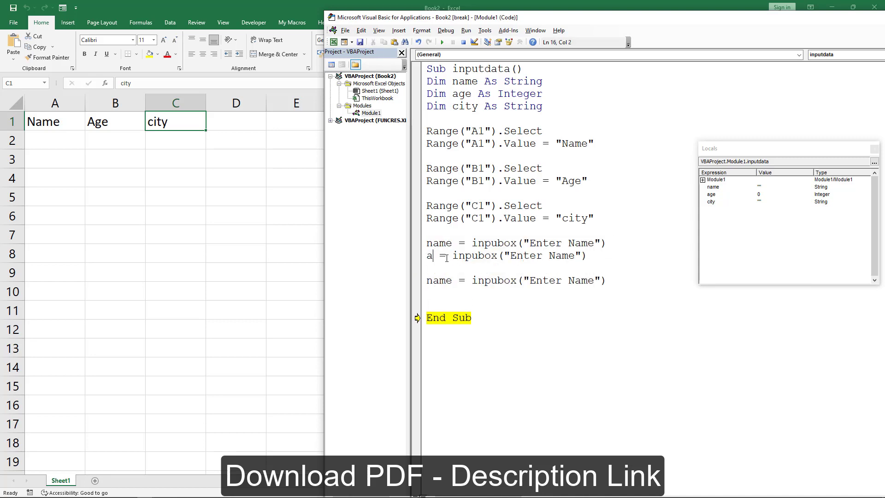
text(ge)
double_click(438, 280)
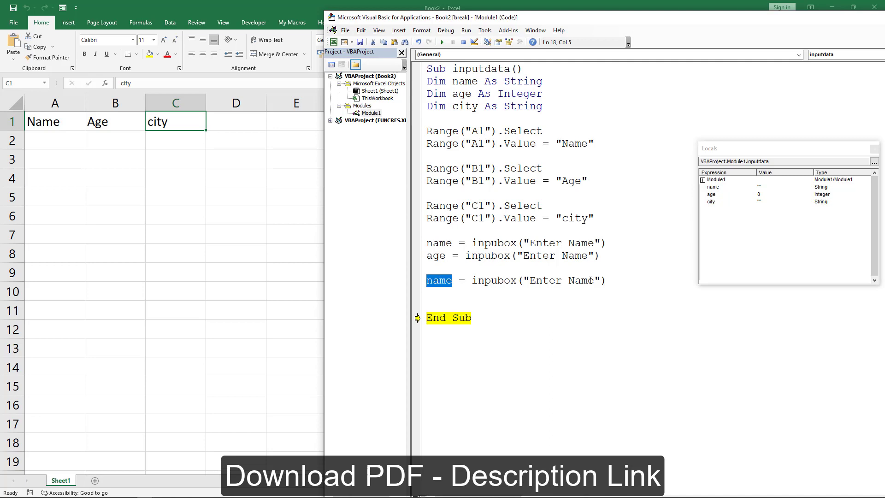
text(city)
Change the copied prompts to ask for age and city and close the blank line between them
double_click(580, 255)
text(a)
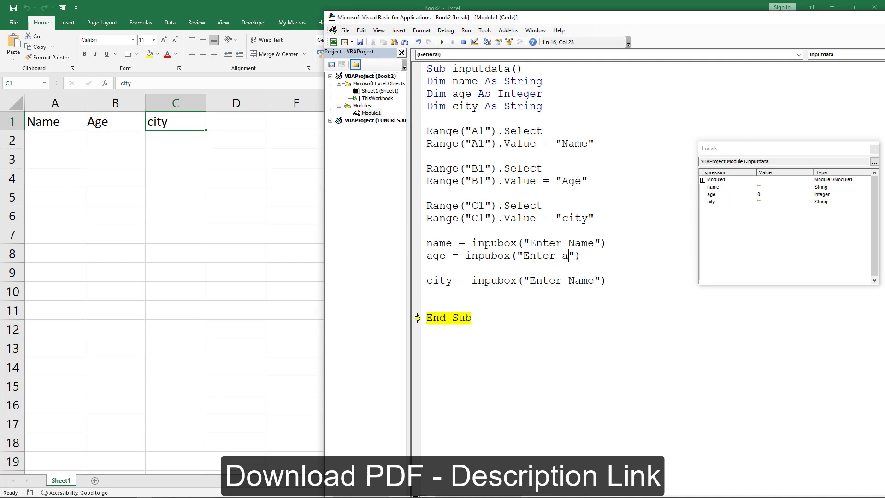
text(ge)
double_click(580, 281)
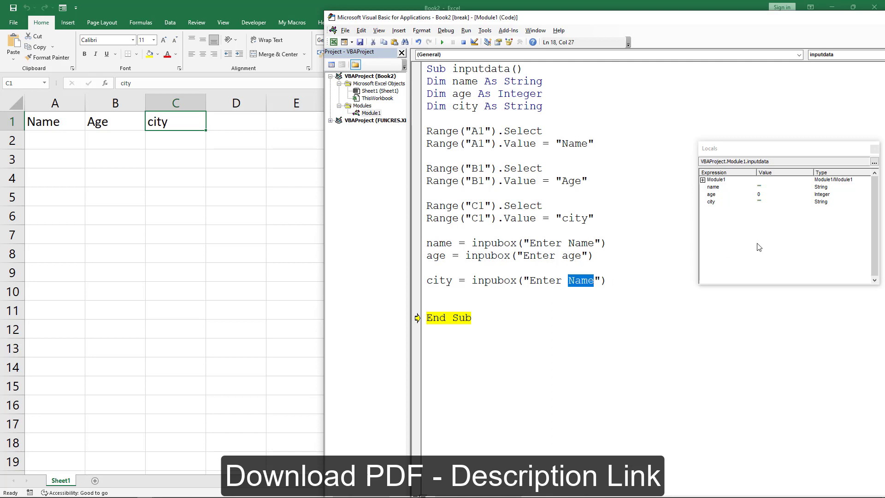
text(city)
key(Home)
key(BackSpace)
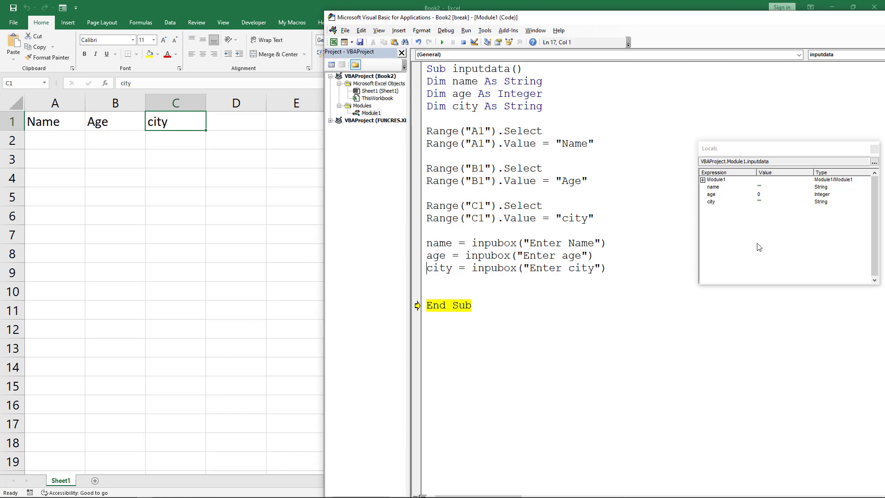
key(Down)
key(Return)
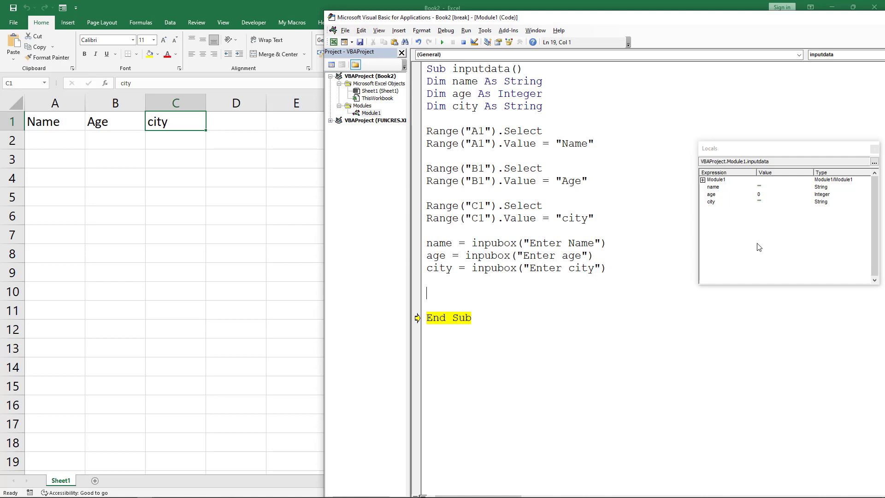
key(Up)
Write the line Range("A2").Value = name before End Sub
key(Down)
text(range)
key(BackSpace)
key(BackSpace)
key(BackSpace)
text(nnge)
key(BackSpace)
key(BackSpace)
key(BackSpace)
text(ge)
text(("A2)
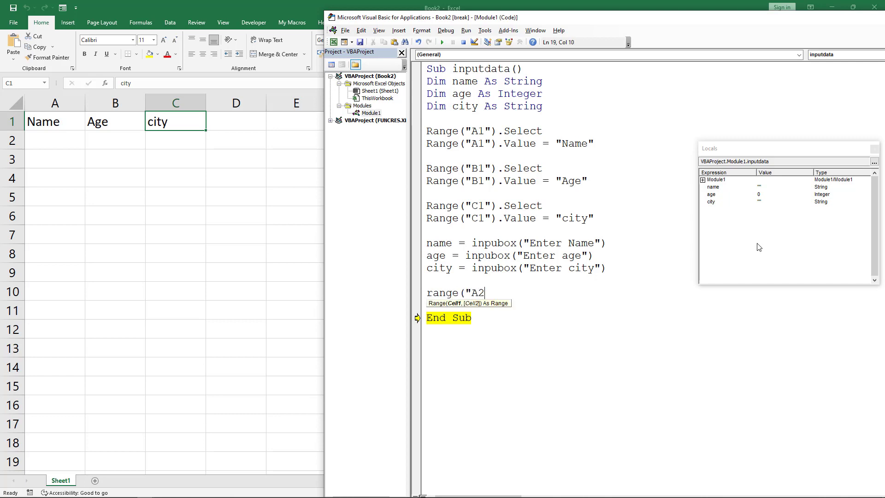
text(").)
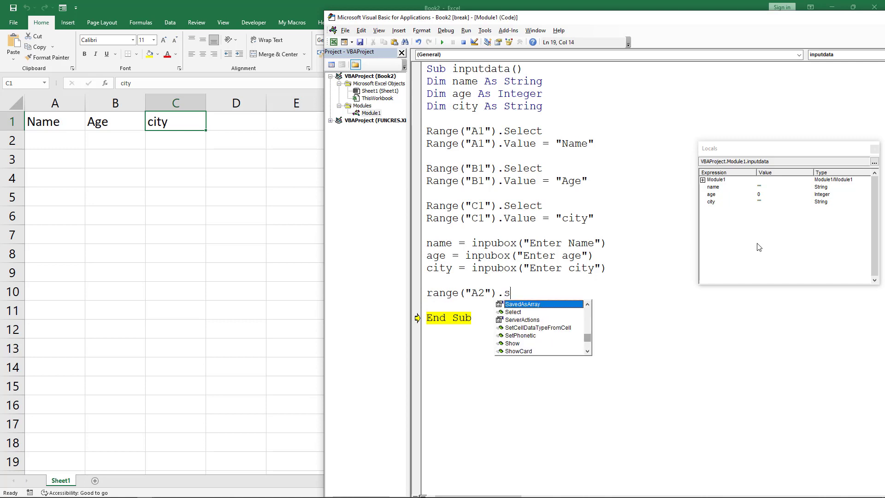
text(sele)
key(Return)
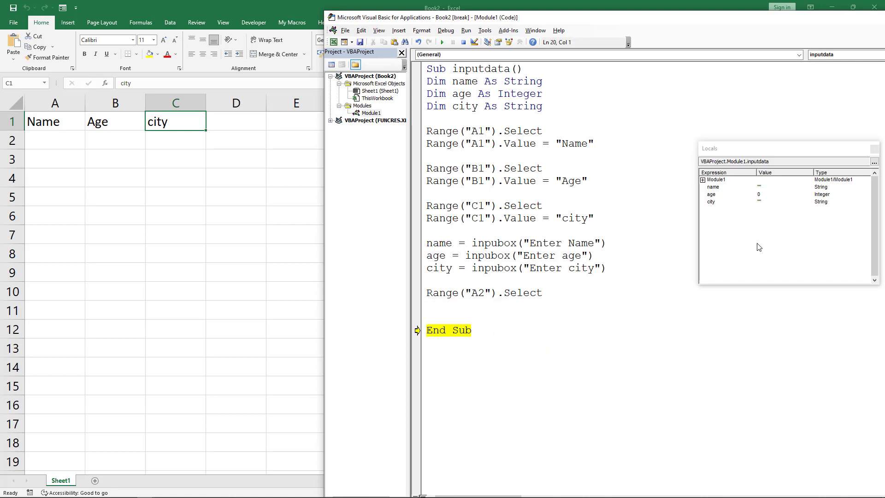
key(BackSpace)
key(BackSpace)
key(BackSpace)
key(BackSpace)
key(BackSpace)
key(BackSpace)
text(va)
text(lue)
key(BackSpace)
key(BackSpace)
text(ue )
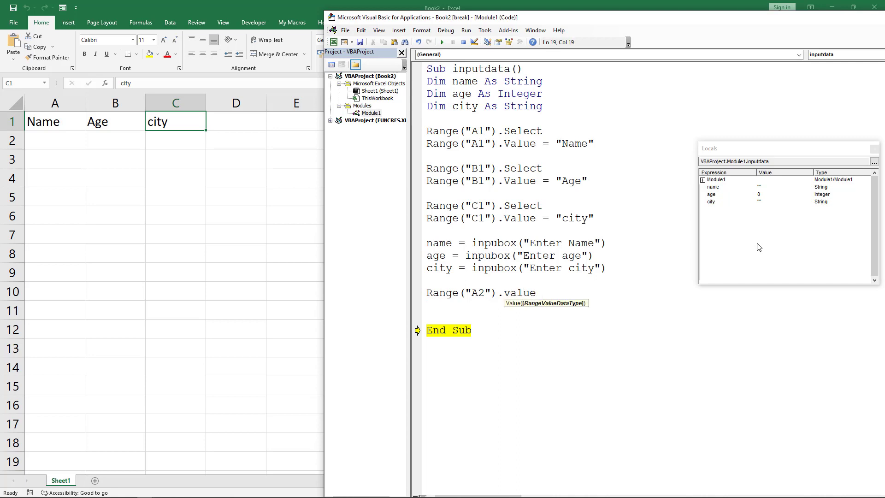
text(= name)
key(Return)
Duplicate the A2 line twice, making the copies B2 = age and = City
key(shift+Up)
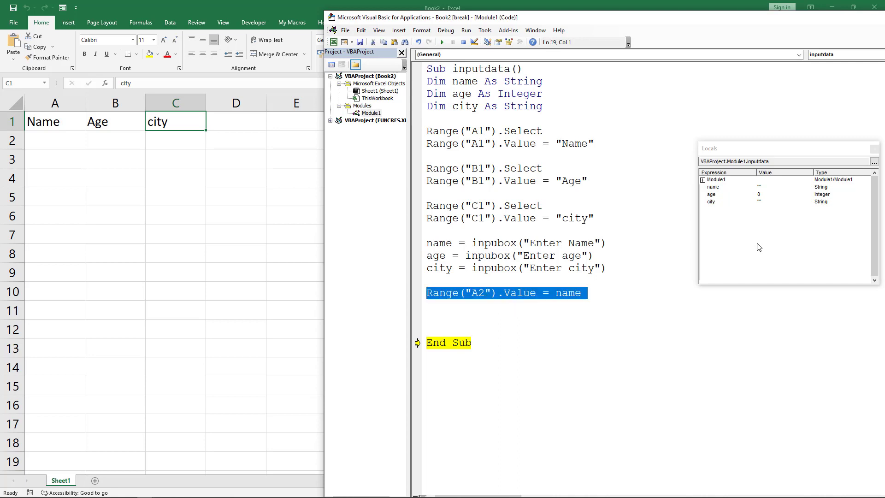
key(ctrl+c)
key(Down)
key(ctrl+v)
key(Return)
key(ctrl+v)
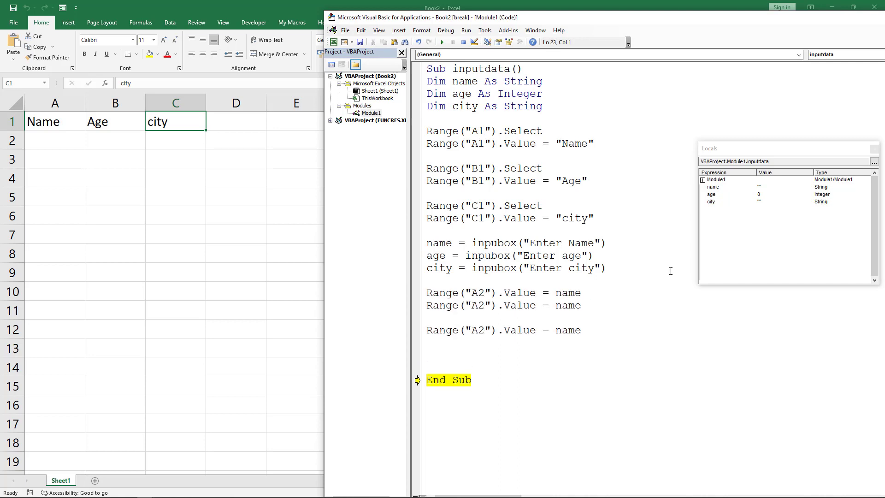
drag(472, 305, 478, 305)
text(B)
double_click(565, 305)
text(age)
double_click(573, 330)
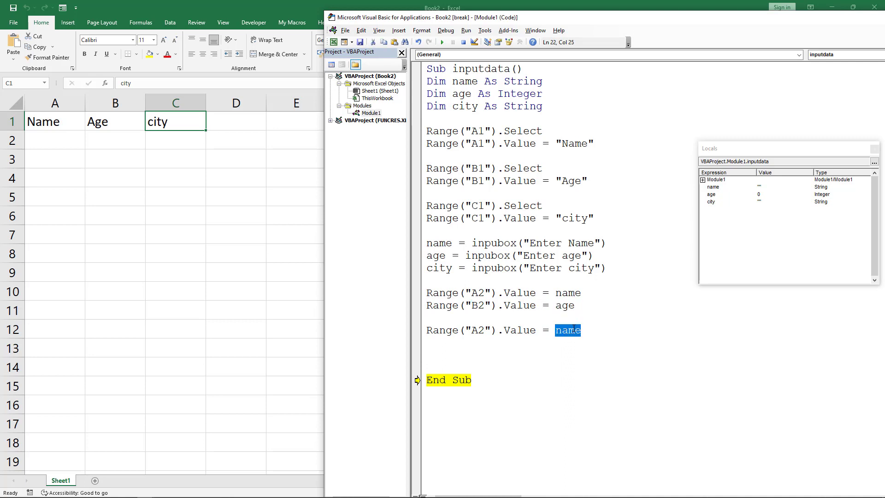
text(City)
Change the third copy's reference to C2, remove the blank line, and begin a msgbox line
click(481, 329)
key(BackSpace)
text(C)
key(Home)
key(BackSpace)
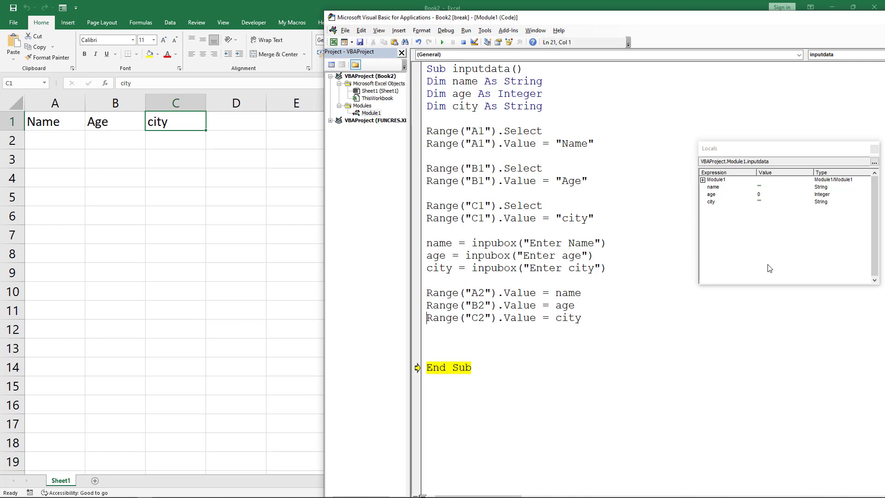
key(Down)
key(Return)
text(msgbox)
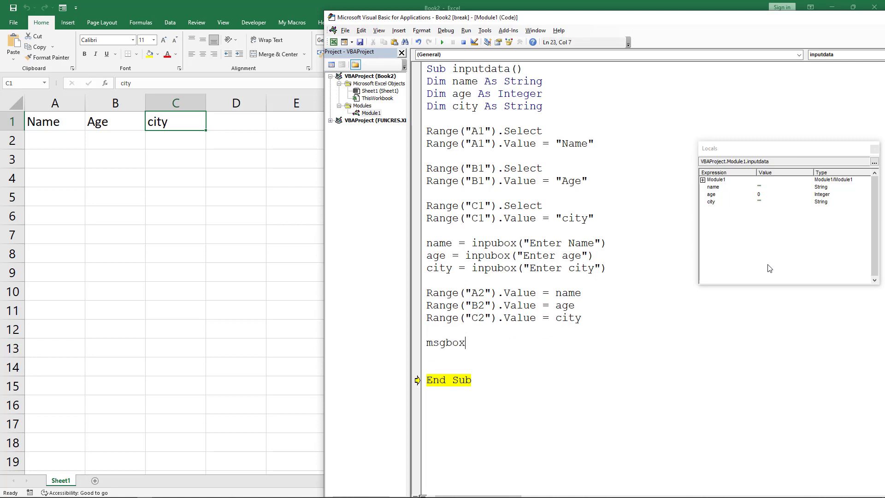
text(("Da)
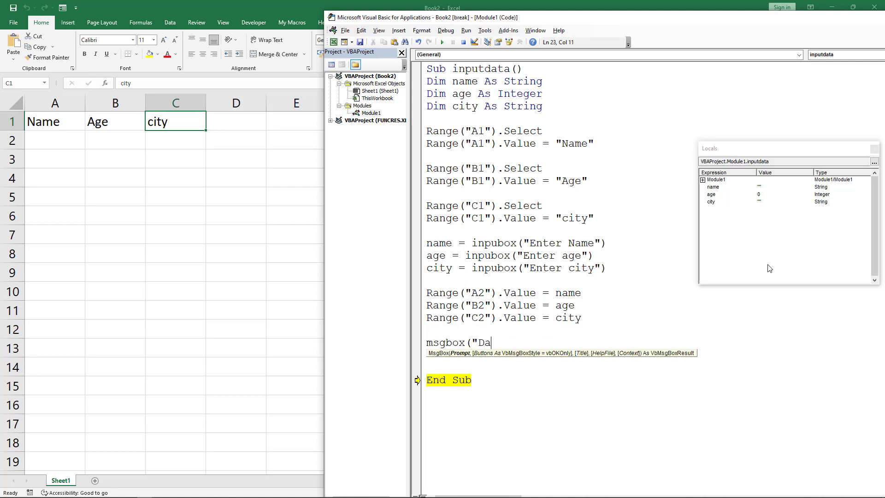
text(ta Yupi)
Finish MsgBox("Data Update successfully") and run the macro with F5
key(BackSpace)
key(BackSpace)
key(BackSpace)
key(BackSpace)
text(Update suc)
text(cessful)
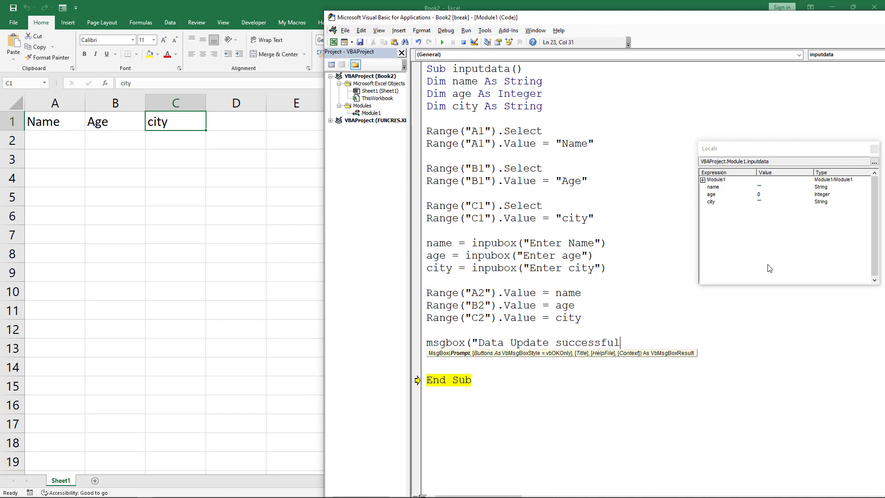
text(ly")
text())
click(671, 133)
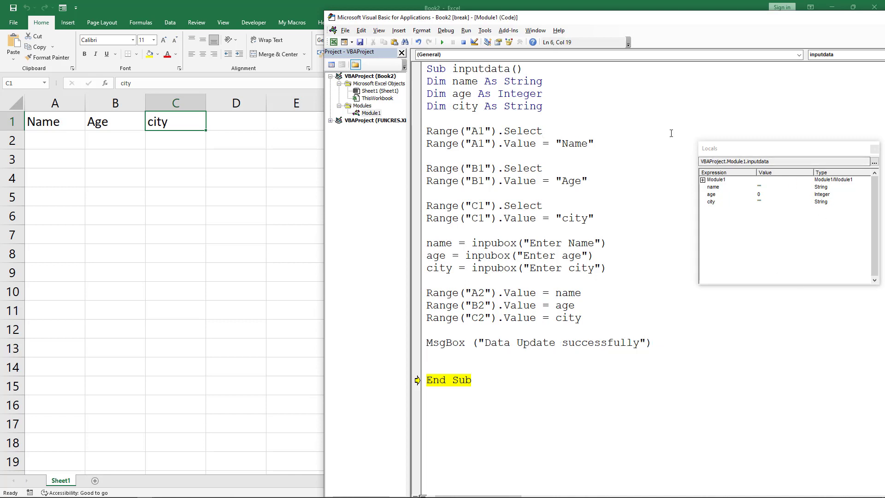
key(F5)
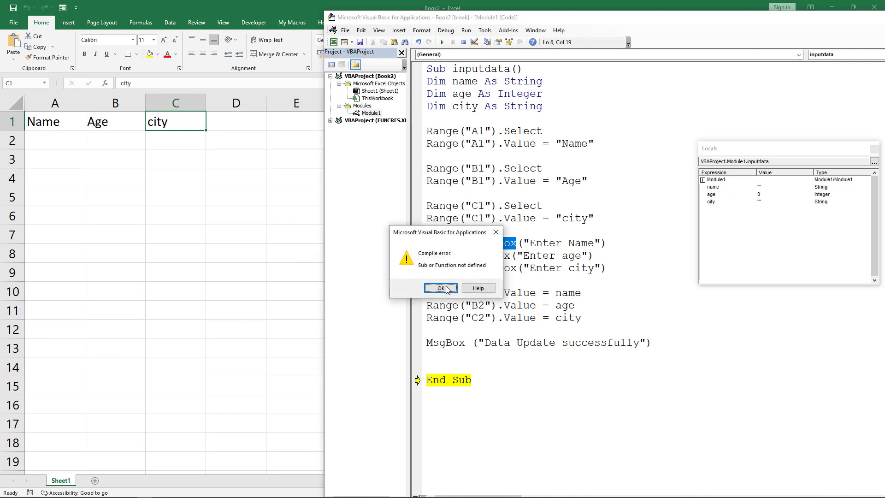
Dismiss the compile error, correct inpubox to InputBox in all three prompts, and rerun
click(441, 291)
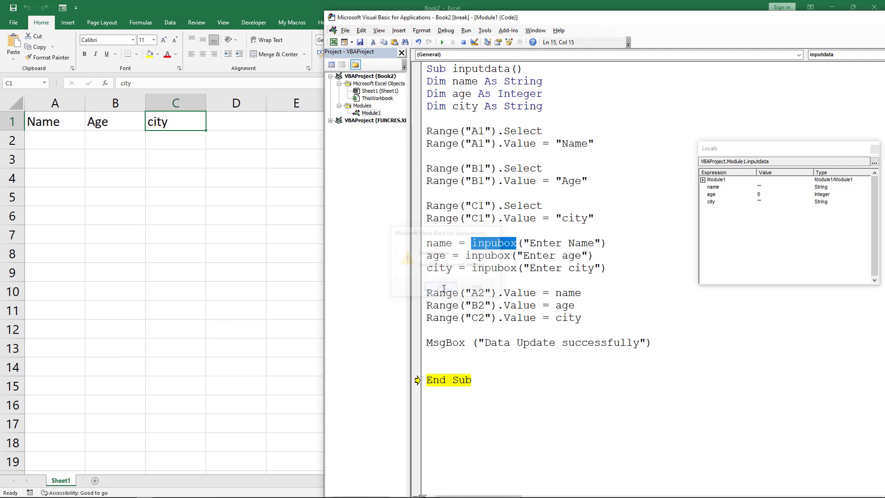
click(500, 243)
text(t)
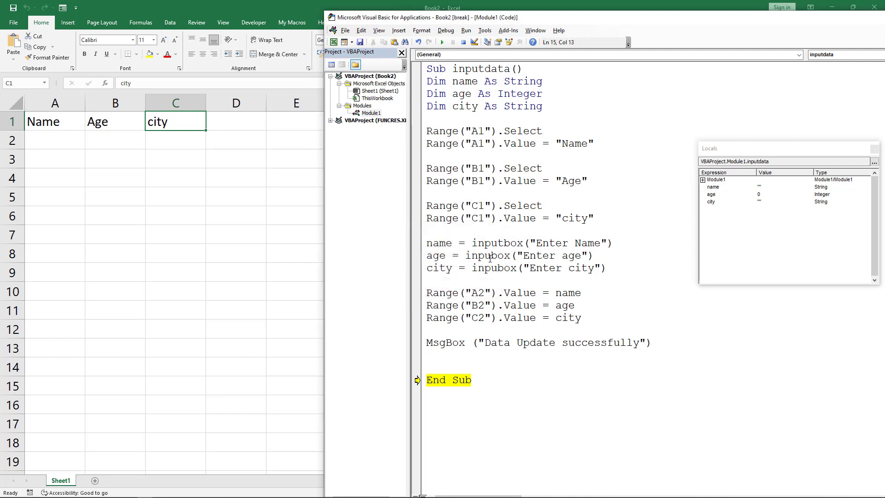
click(490, 256)
text(t)
click(497, 268)
text(t)
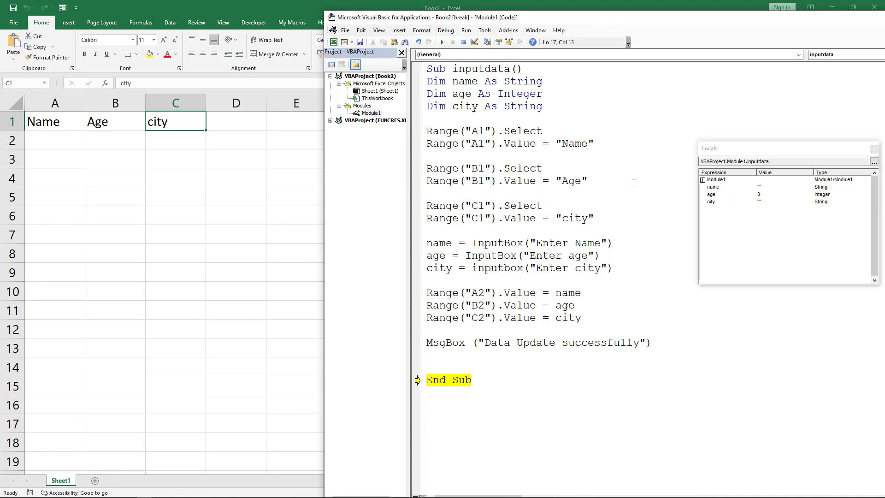
click(633, 183)
key(F5)
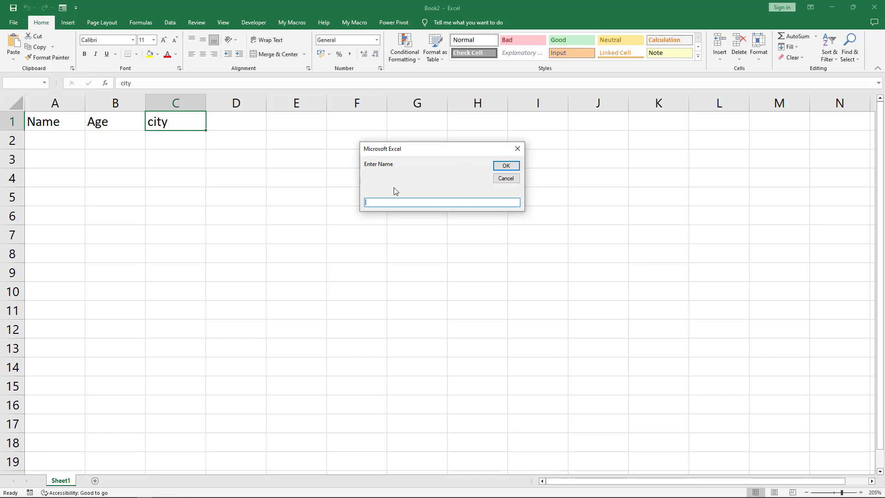
Enter a name, age 25 and city Delhi at the three prompts
text(D)
text(avid)
key(Return)
text(25)
key(Return)
text(Delhi)
key(Return)
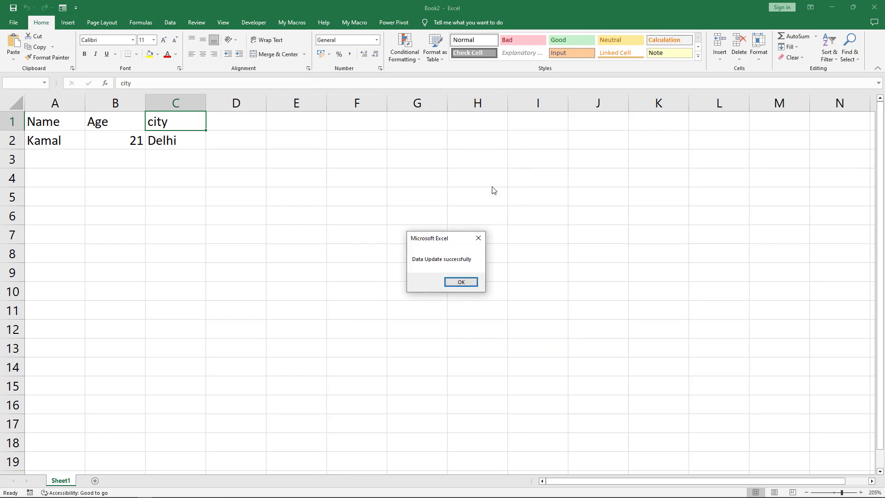